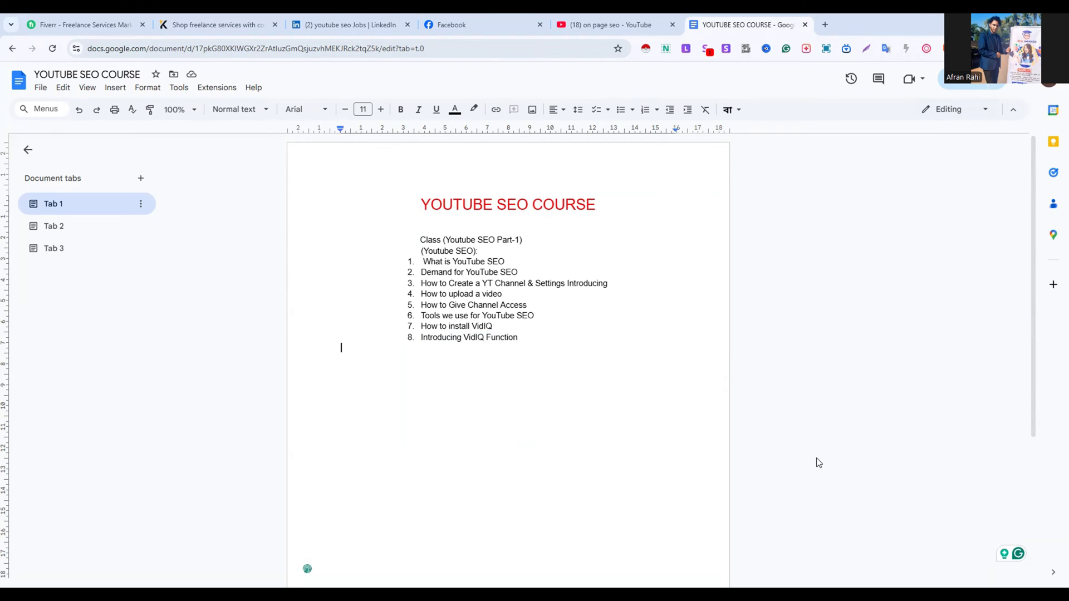
Switch to the browser window with the blank tab, open YouTube and go to the channel's YouTube Studio
{"action": "key", "text": "alt+Tab"}
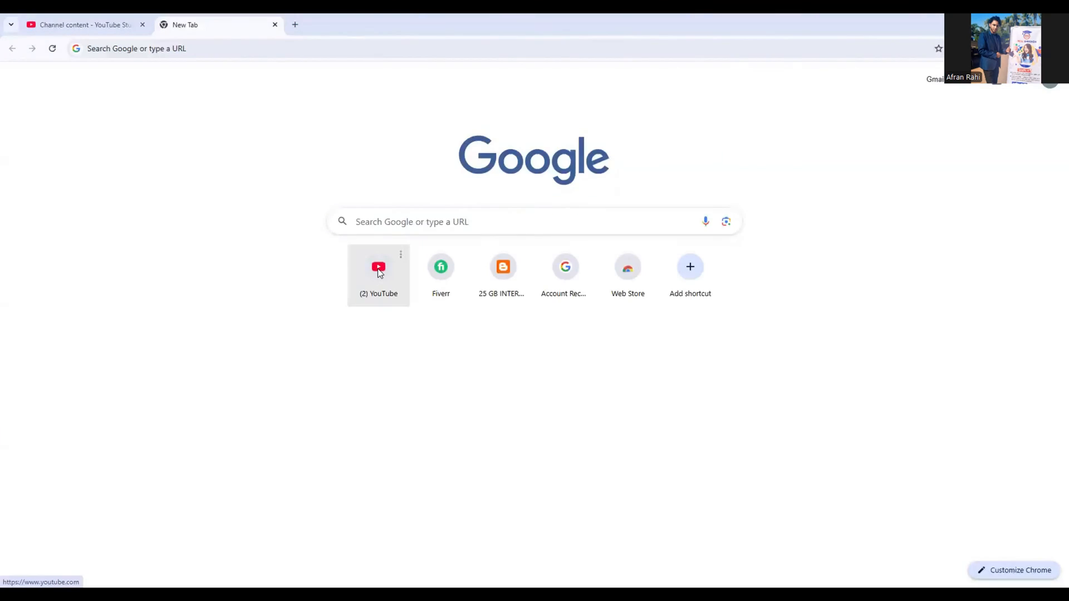
{"action": "left_click", "coordinate": [377, 269]}
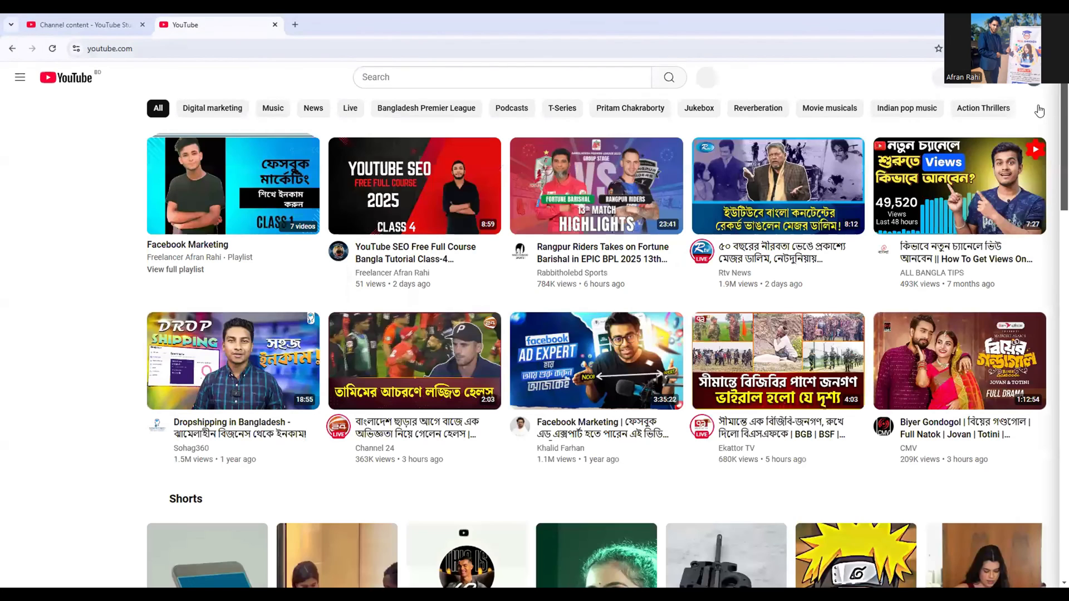
{"action": "left_click", "coordinate": [1034, 78]}
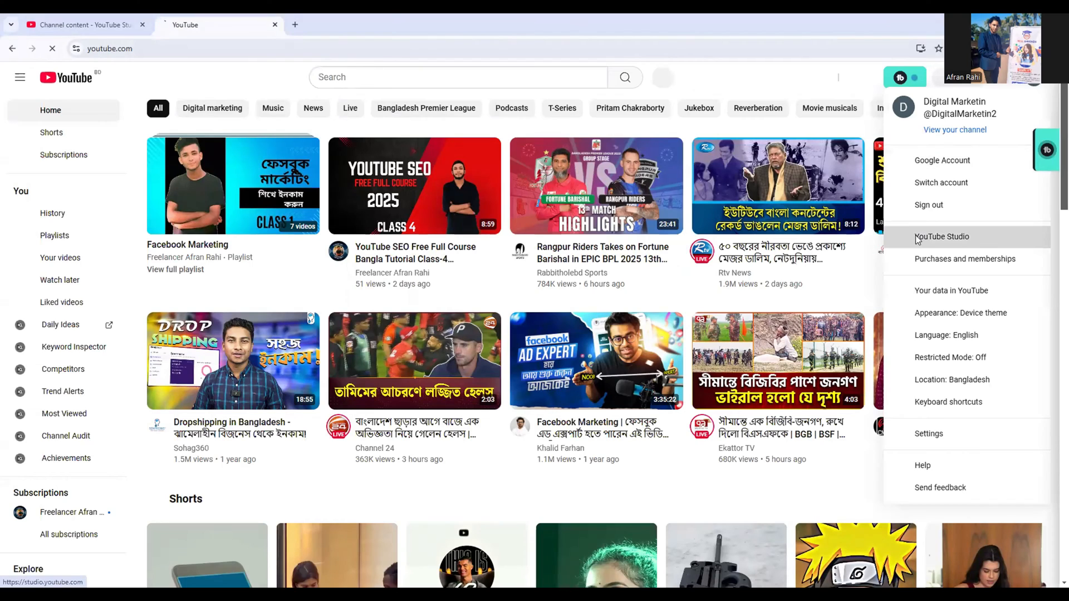
{"action": "left_click", "coordinate": [918, 238]}
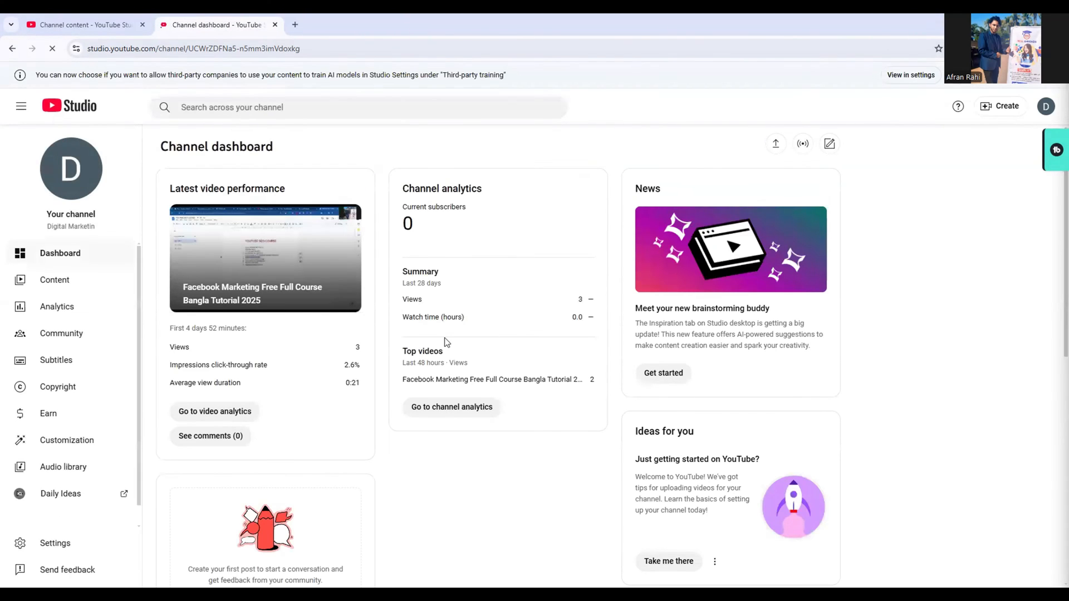
Open the details page of the video "Facebook Marketing Free Full Course Bangla Tutorial 2025" from the channel content
{"action": "left_click", "coordinate": [68, 286]}
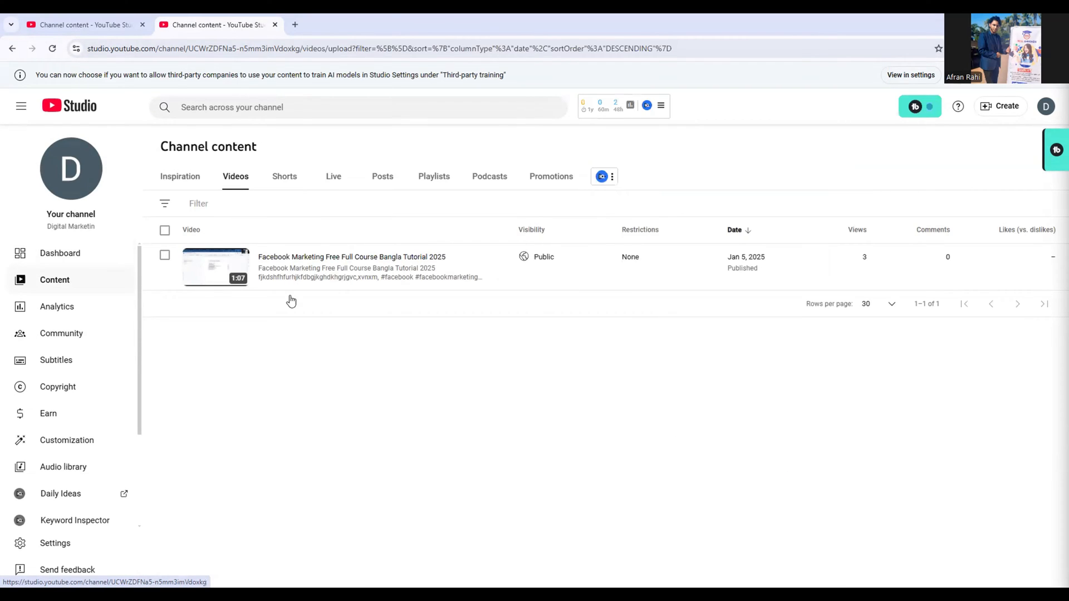
{"action": "mouse_move", "coordinate": [268, 278]}
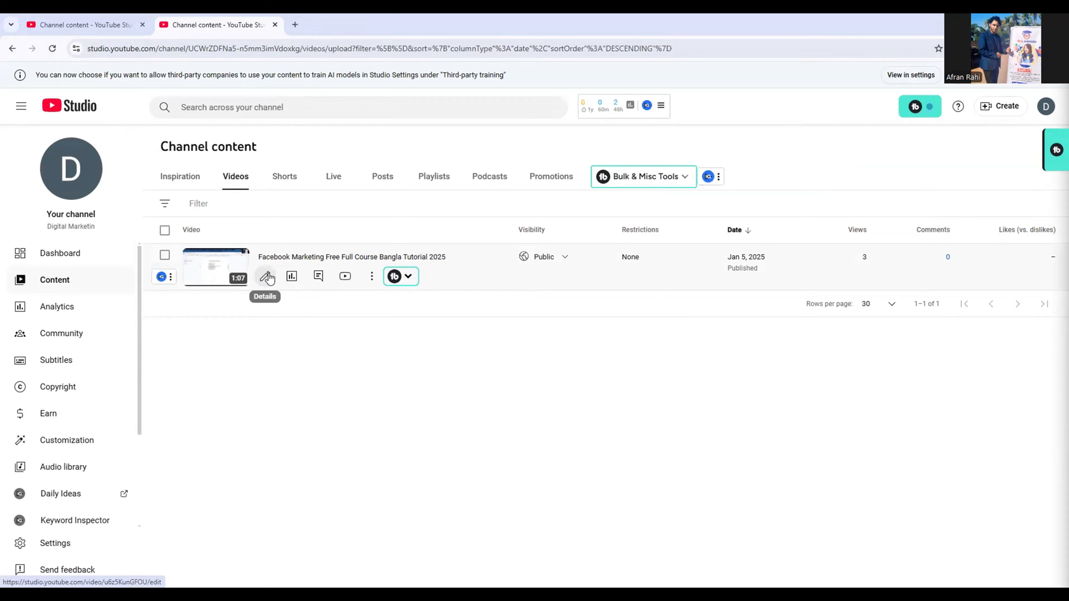
{"action": "left_click", "coordinate": [267, 276]}
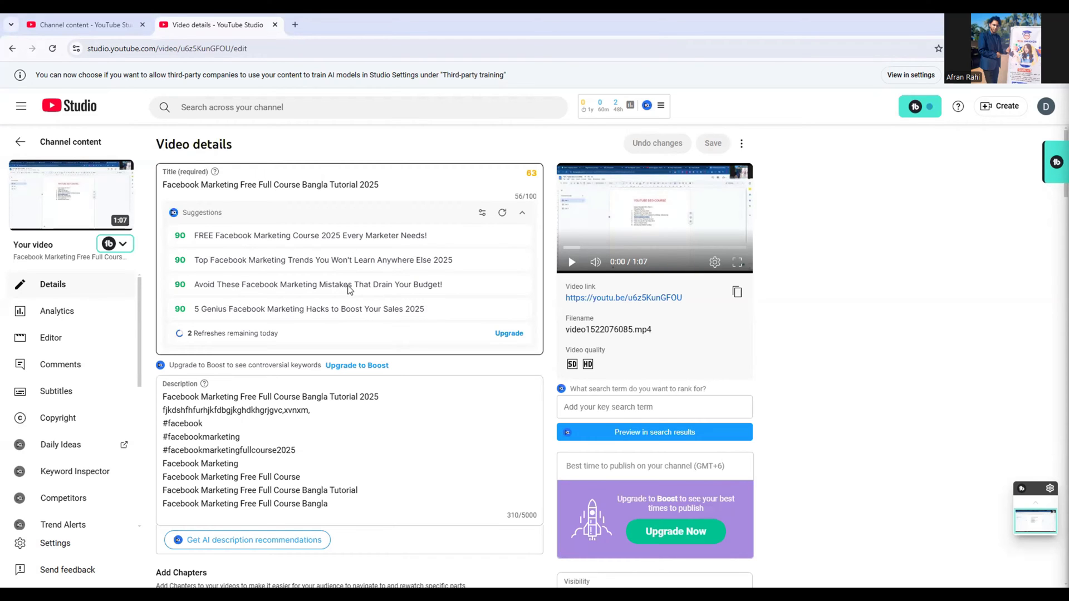
Examine the video's vidIQ SEO score, including its actionable and performance ratings for tags, keywords and tag volume
{"action": "scroll", "coordinate": [405, 399], "scroll_direction": "down", "scroll_amount": 5}
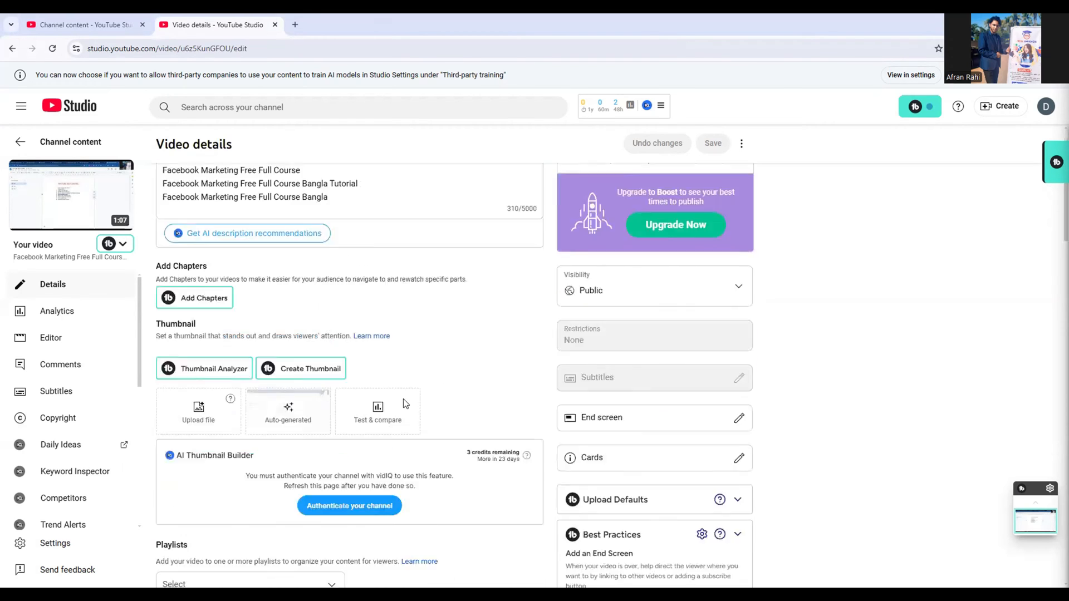
{"action": "scroll", "coordinate": [404, 404], "scroll_direction": "down", "scroll_amount": 8}
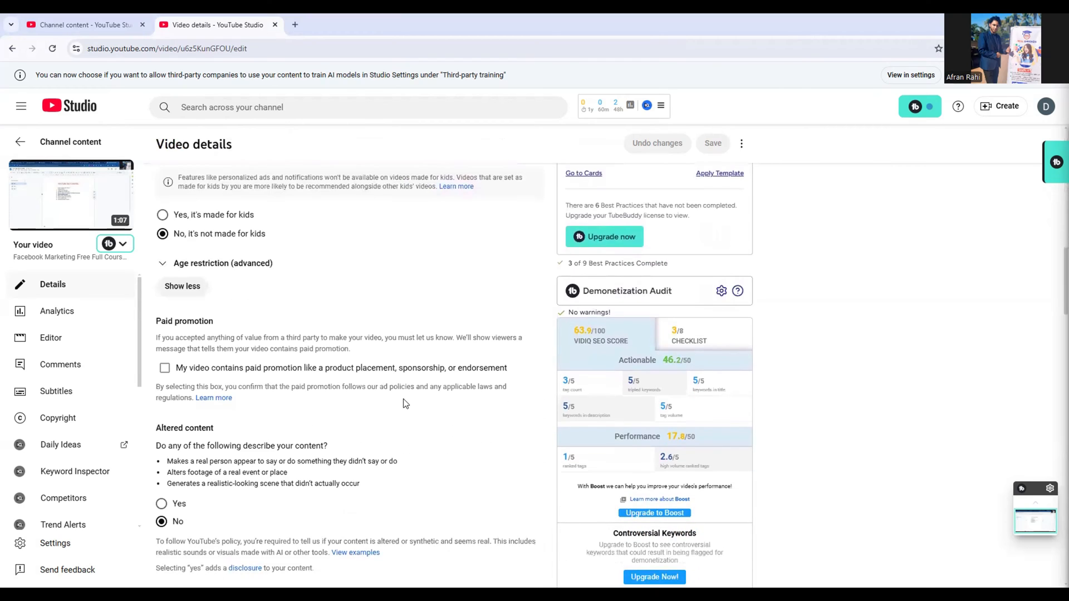
{"action": "scroll", "coordinate": [406, 403], "scroll_direction": "down", "scroll_amount": 1}
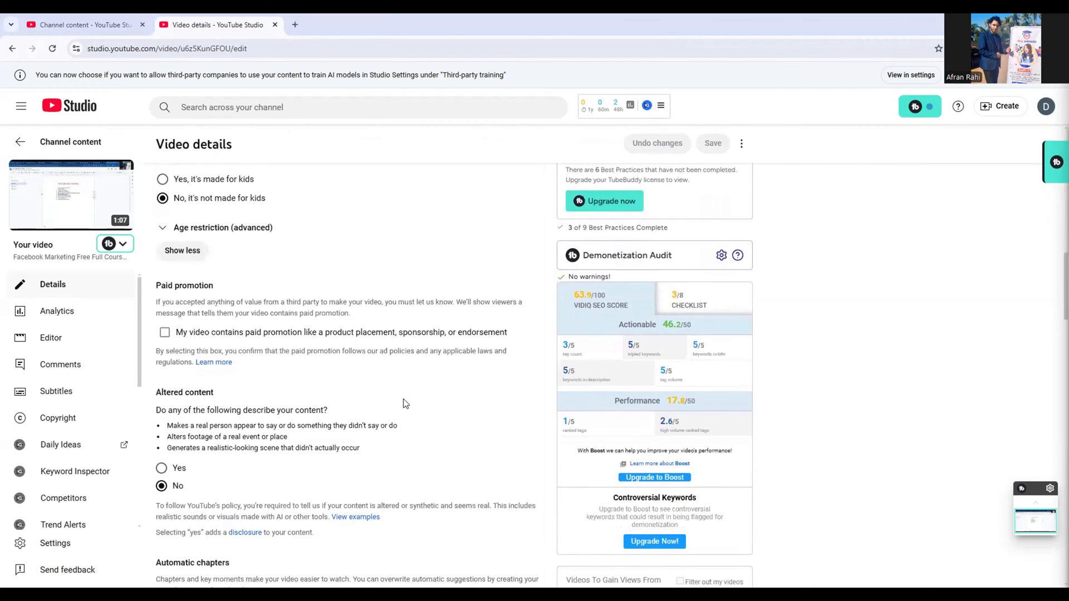
{"action": "scroll", "coordinate": [540, 412], "scroll_direction": "down", "scroll_amount": 2}
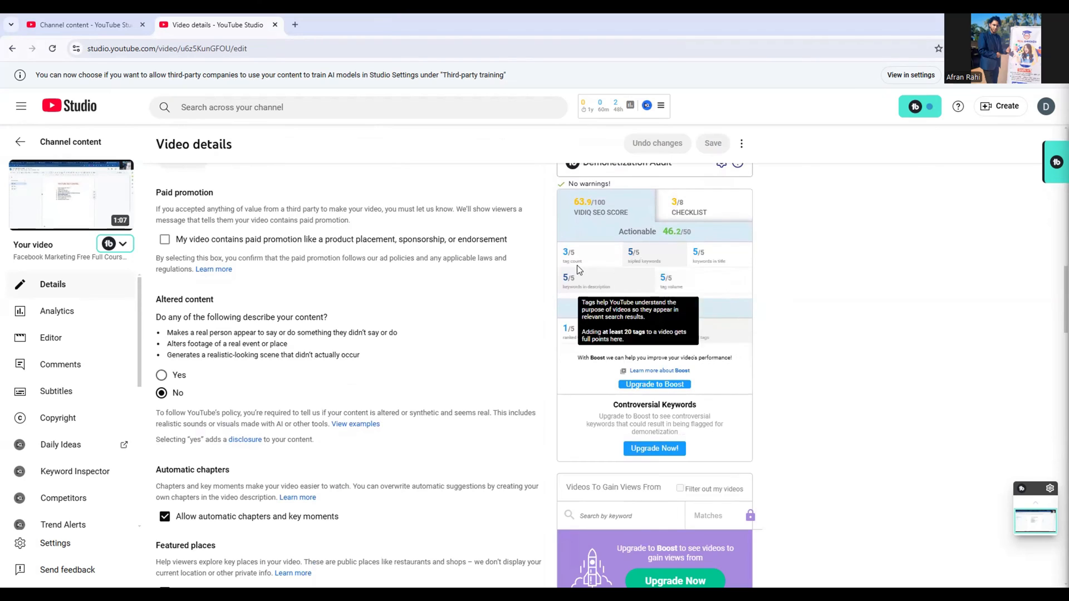
{"action": "scroll", "coordinate": [521, 337], "scroll_direction": "up", "scroll_amount": 1}
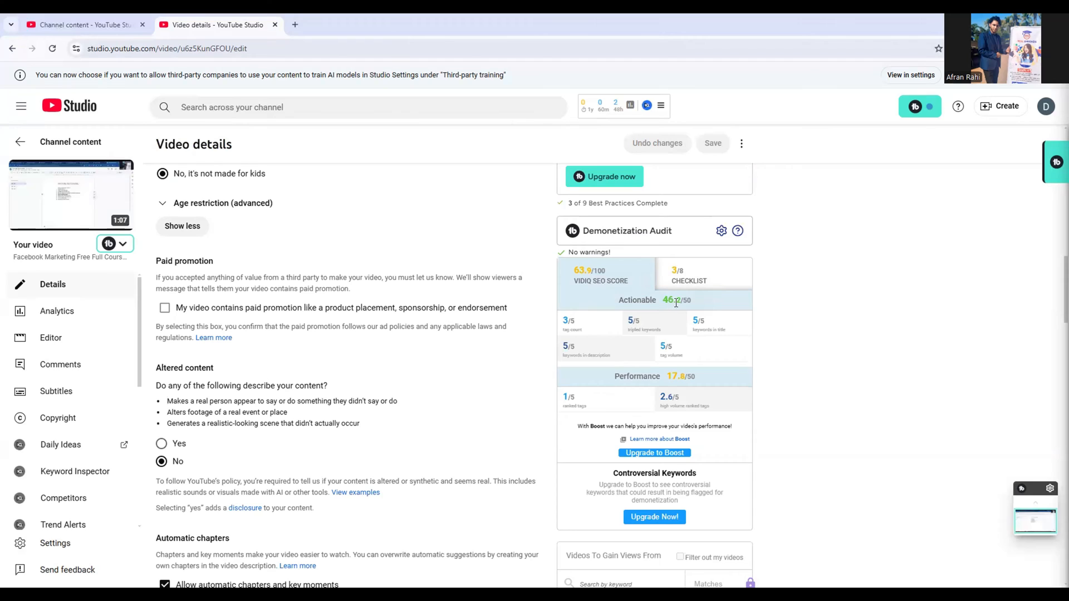
{"action": "left_click_drag", "start_coordinate": [676, 303], "coordinate": [653, 305]}
{"action": "left_click_drag", "start_coordinate": [698, 375], "coordinate": [664, 380]}
{"action": "mouse_move", "coordinate": [579, 336]}
{"action": "triple_click", "coordinate": [669, 327]}
{"action": "left_click", "coordinate": [665, 319]}
{"action": "triple_click", "coordinate": [695, 315]}
{"action": "mouse_move", "coordinate": [690, 356]}
{"action": "left_mouse_down"}
{"action": "mouse_move", "coordinate": [653, 350]}
{"action": "mouse_move", "coordinate": [699, 352]}
{"action": "left_mouse_up"}
{"action": "left_click", "coordinate": [676, 391]}
{"action": "left_click_drag", "start_coordinate": [591, 403], "coordinate": [559, 411]}
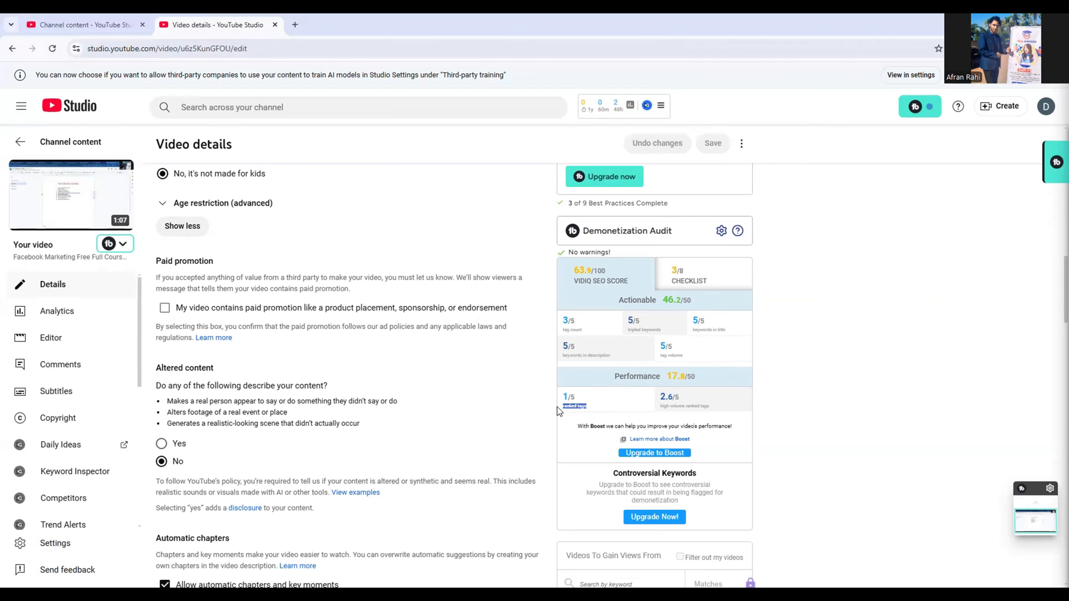
{"action": "left_click", "coordinate": [594, 411]}
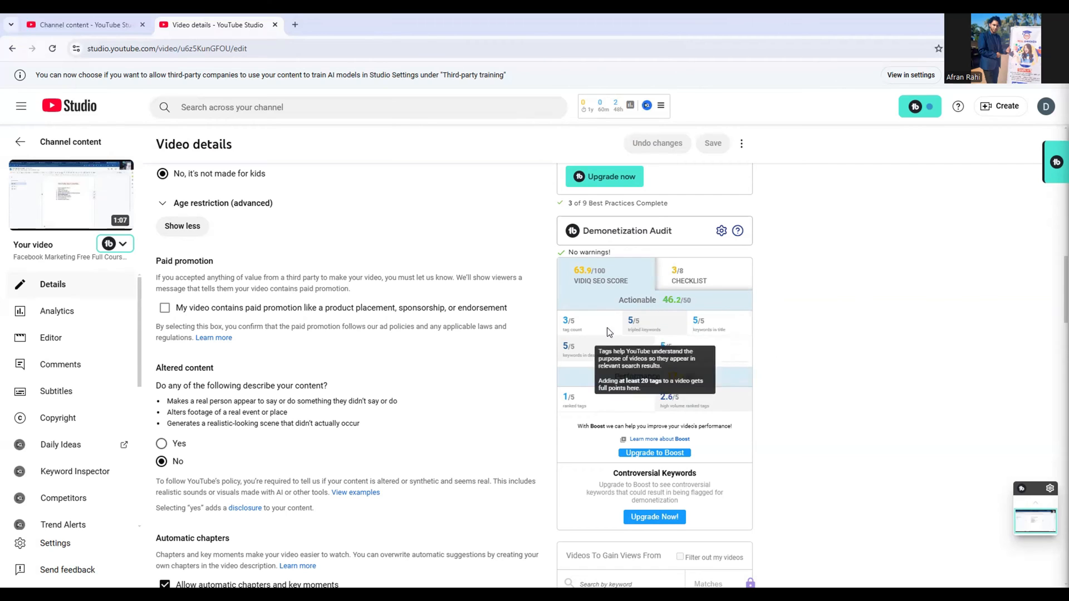
Copy the full title of the video from the title field
{"action": "scroll", "coordinate": [459, 322], "scroll_direction": "up", "scroll_amount": 15}
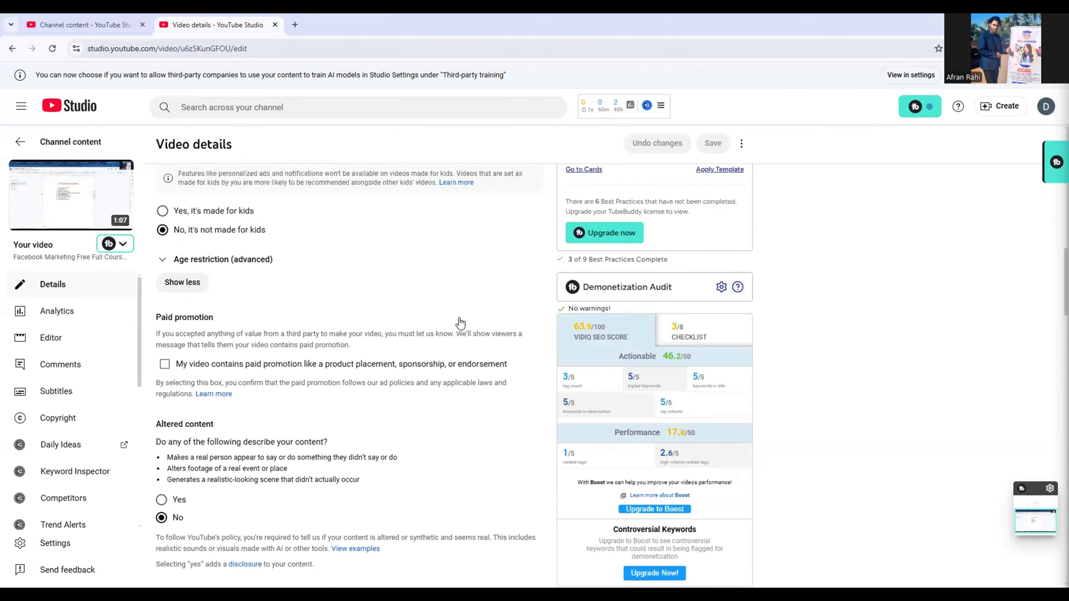
{"action": "scroll", "coordinate": [459, 322], "scroll_direction": "up", "scroll_amount": 1}
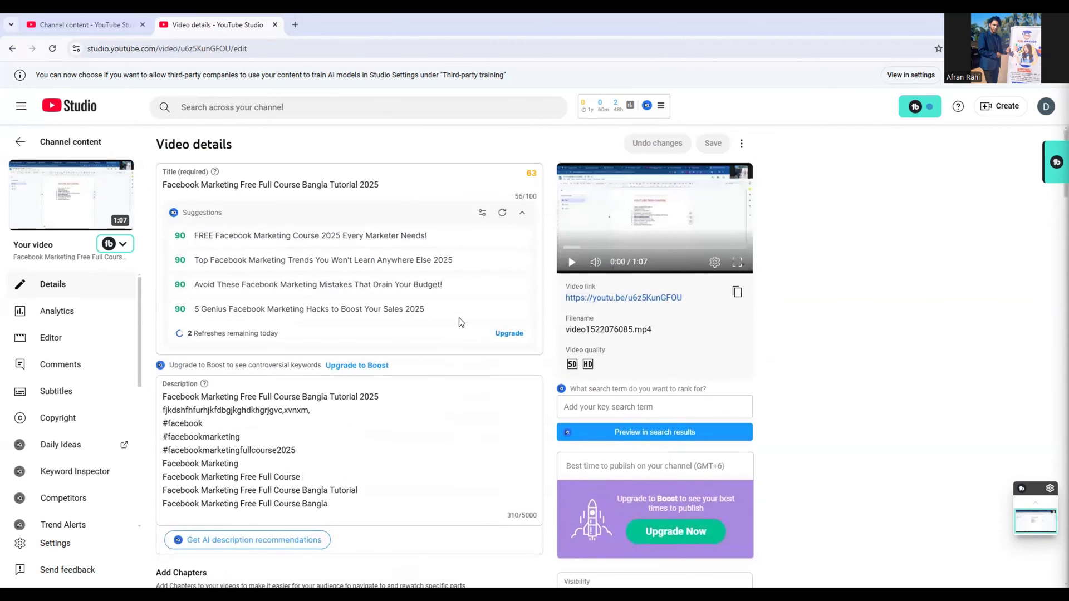
{"action": "left_click", "coordinate": [381, 187]}
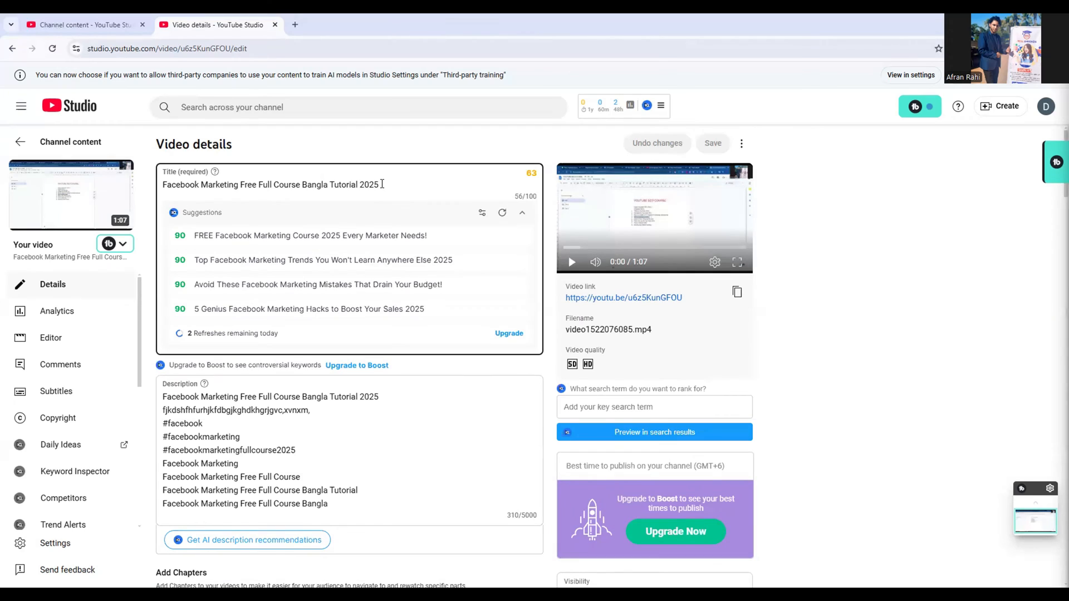
{"action": "left_click_drag", "start_coordinate": [382, 186], "coordinate": [165, 186]}
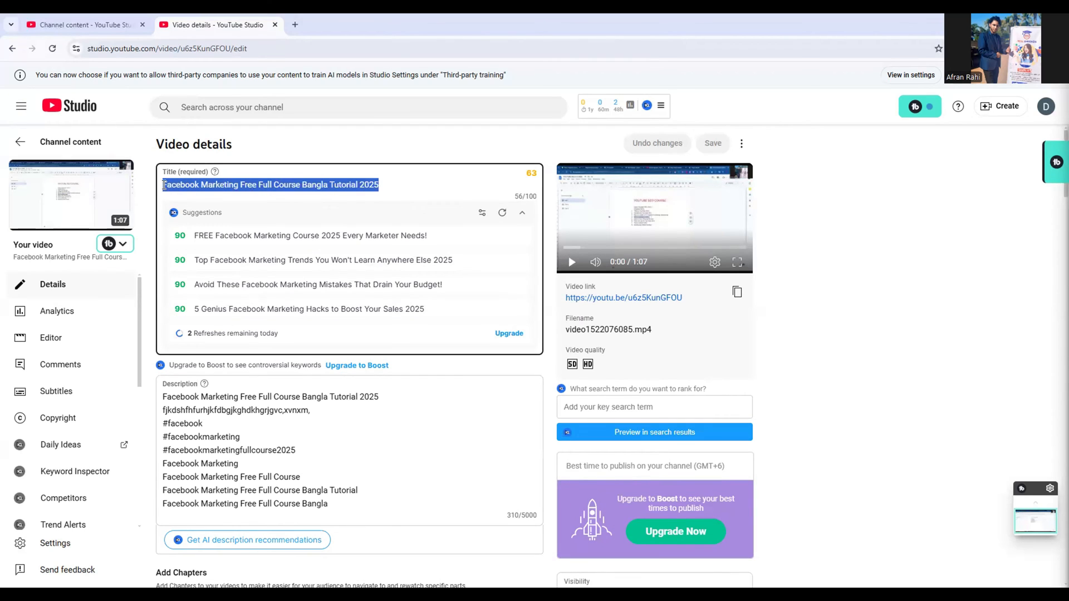
{"action": "right_click", "coordinate": [164, 187]}
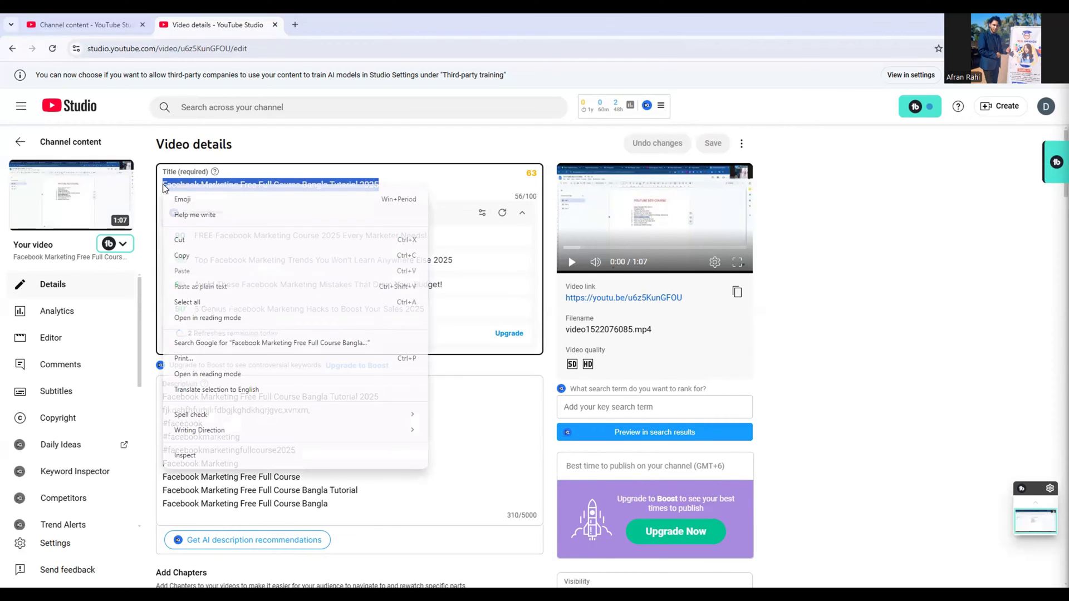
{"action": "left_click", "coordinate": [204, 258]}
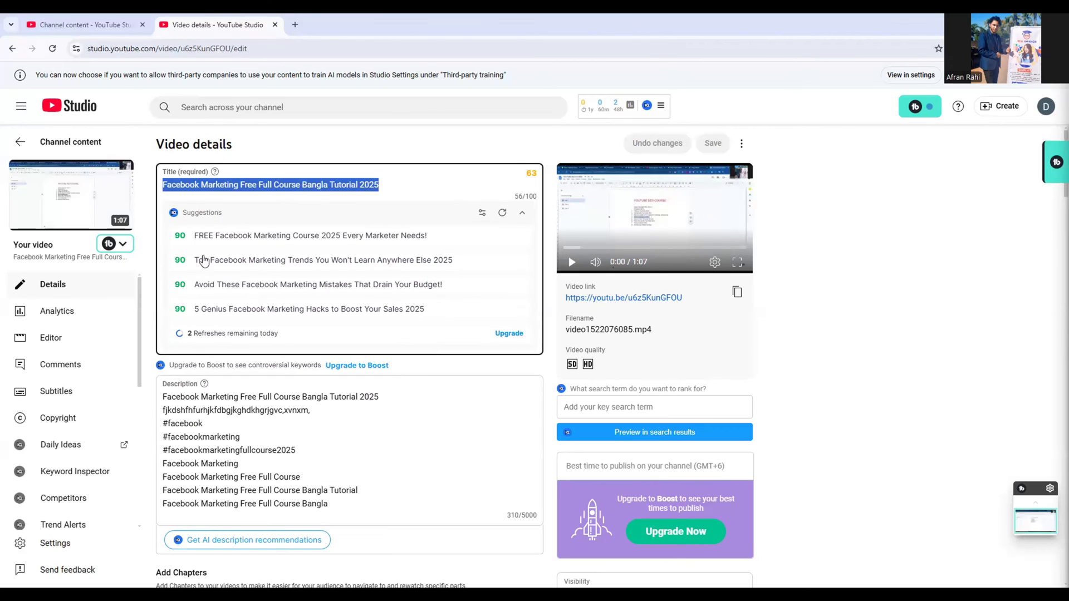
Delete the gibberish second line of the description, including its empty line
{"action": "left_click", "coordinate": [390, 396]}
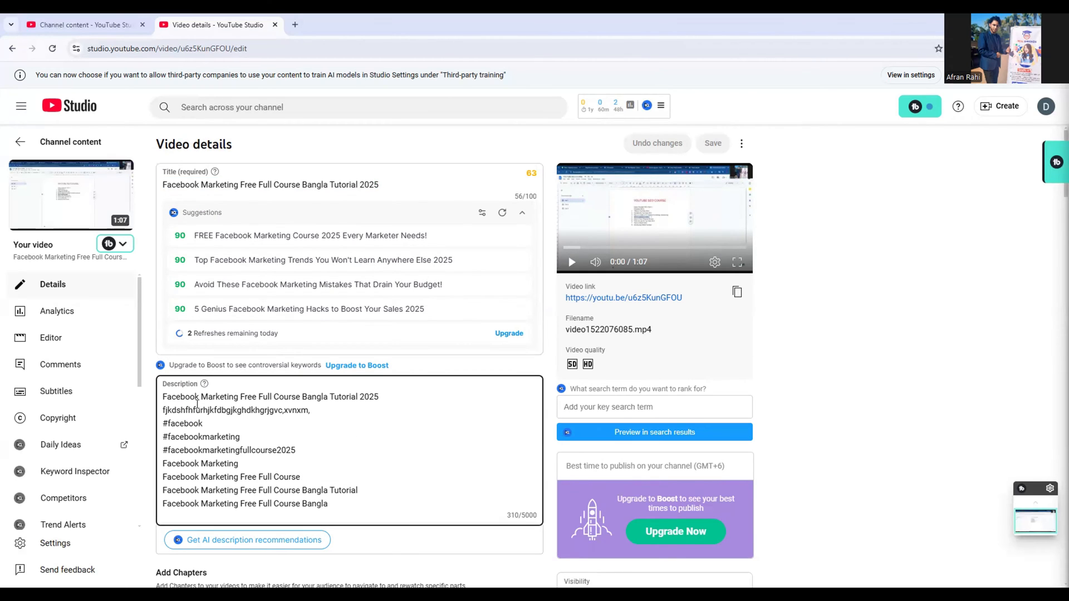
{"action": "left_click_drag", "start_coordinate": [384, 397], "coordinate": [160, 397]}
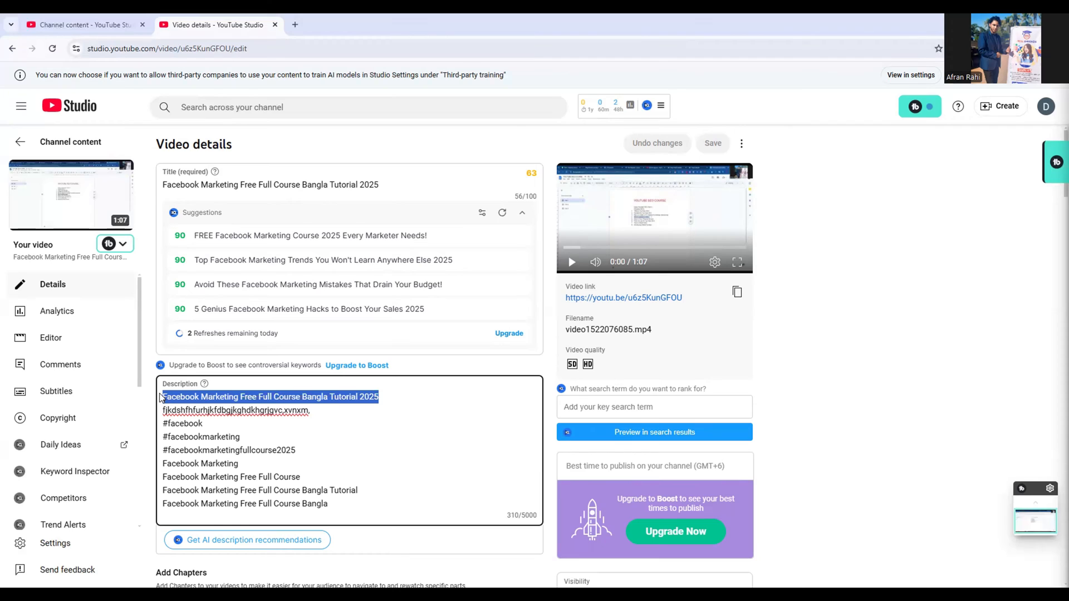
{"action": "left_click_drag", "start_coordinate": [311, 410], "coordinate": [165, 412]}
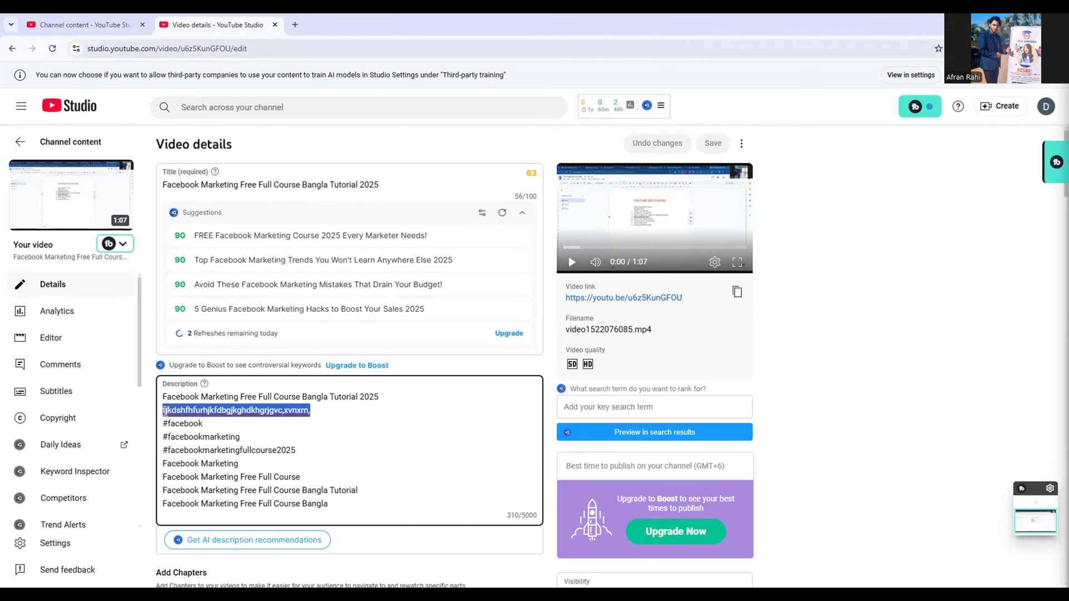
{"action": "key", "text": "BackSpace"}
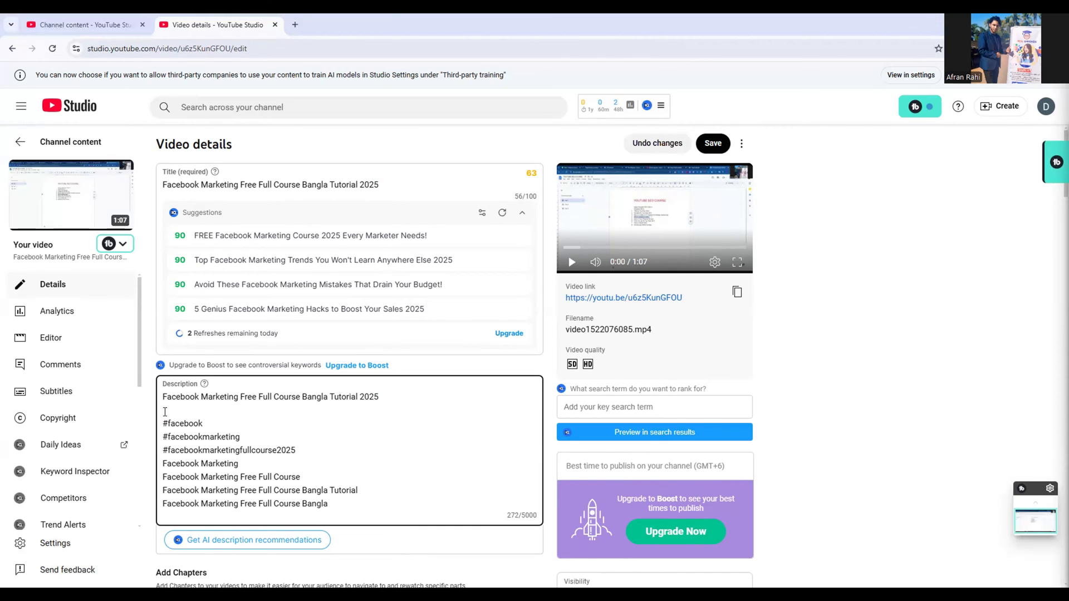
{"action": "key", "text": "BackSpace"}
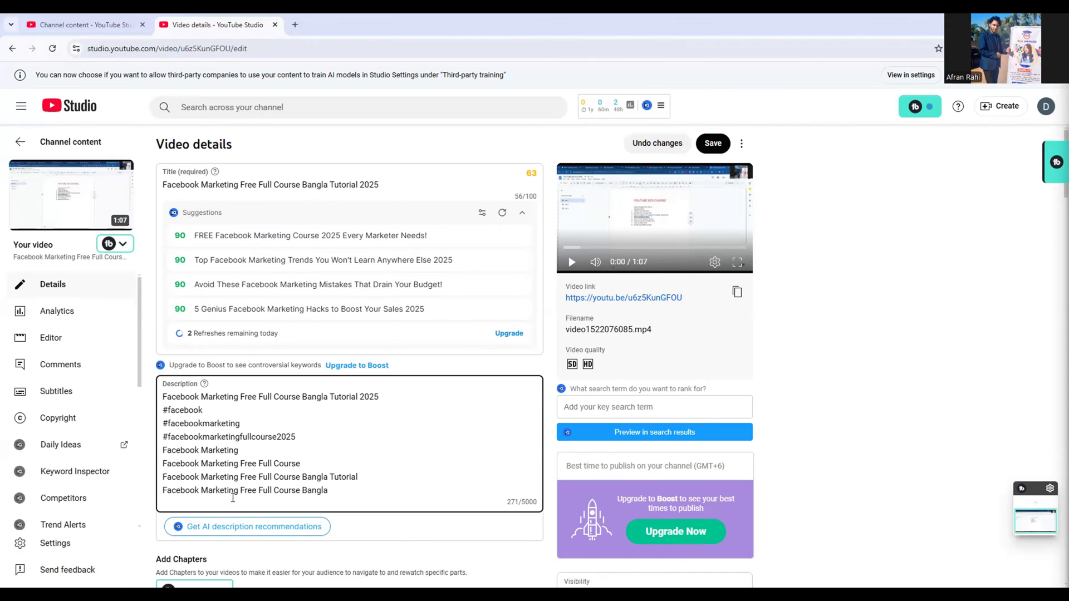
Turn the four plain keyword lines at the end of the description into hashtags by adding # before each
{"action": "left_click", "coordinate": [164, 450]}
{"action": "type", "text": "#"}
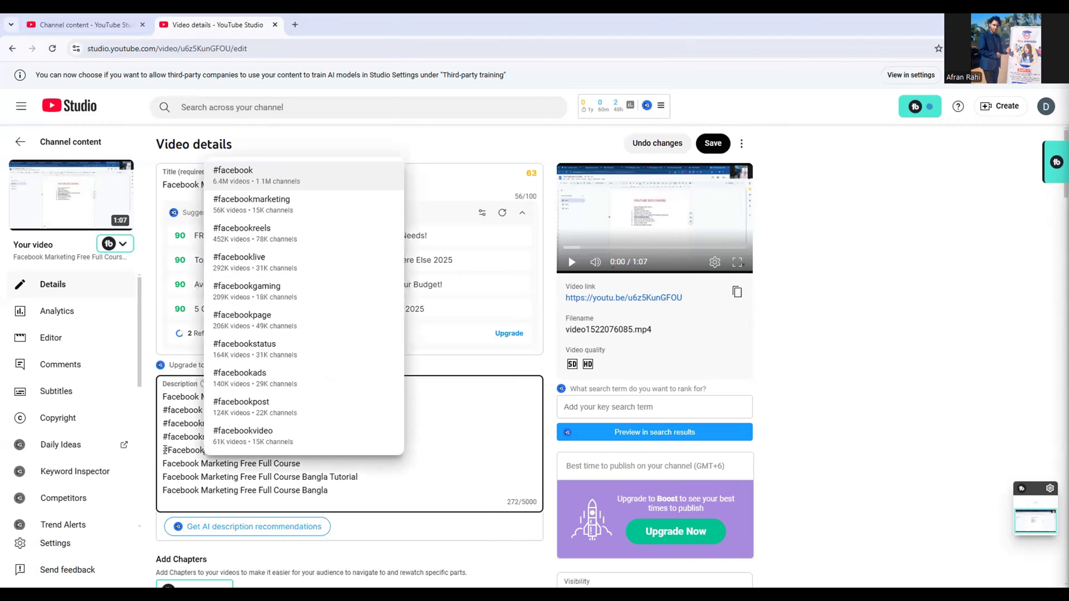
{"action": "left_click", "coordinate": [164, 463]}
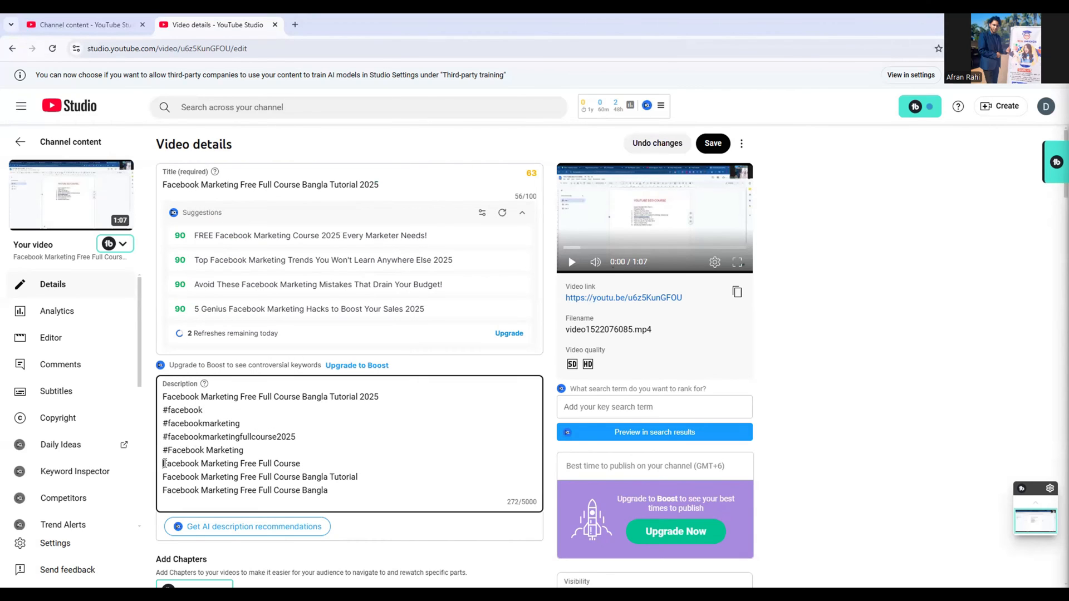
{"action": "type", "text": "#"}
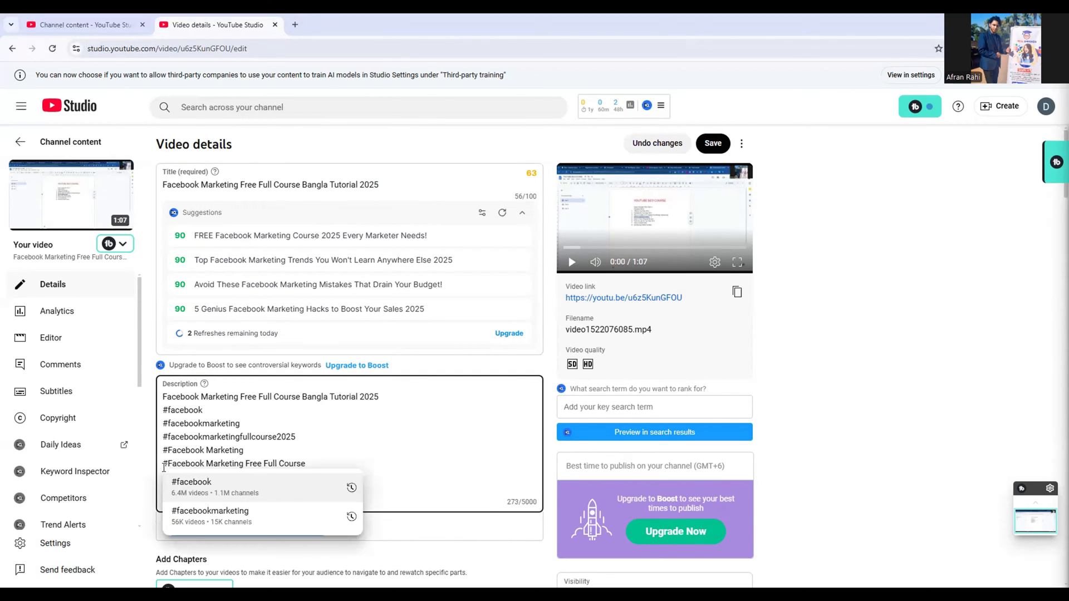
{"action": "left_click", "coordinate": [298, 456]}
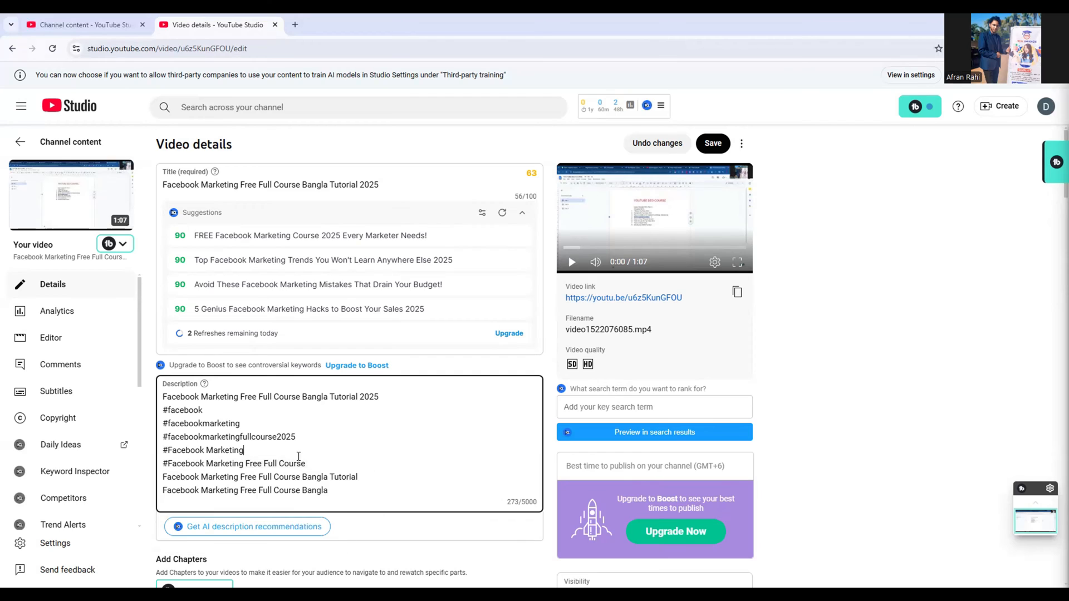
{"action": "left_click", "coordinate": [163, 476]}
{"action": "type", "text": "#"}
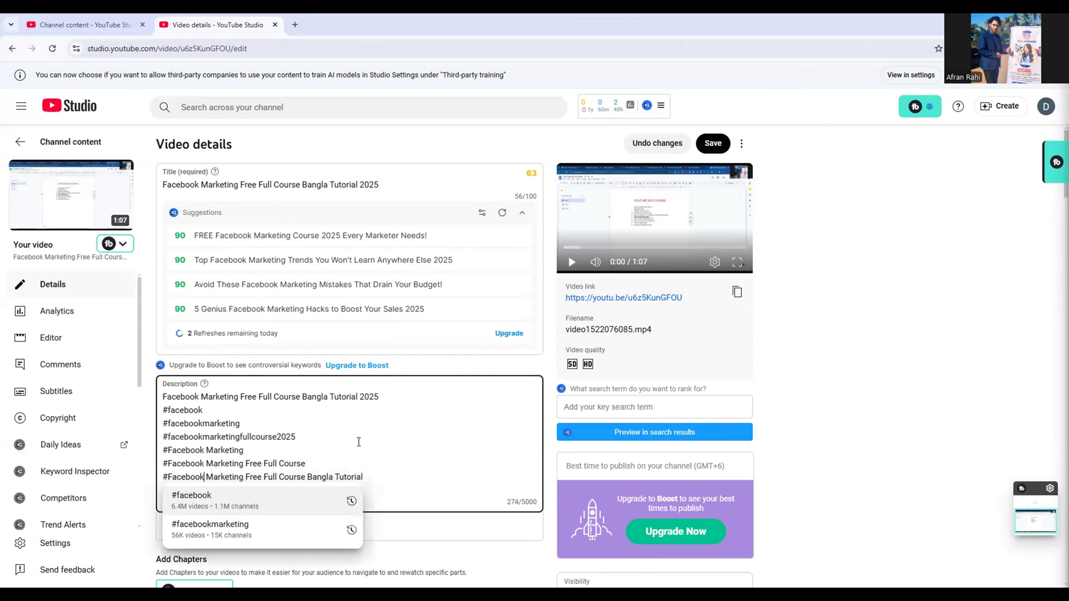
{"action": "left_click", "coordinate": [375, 440]}
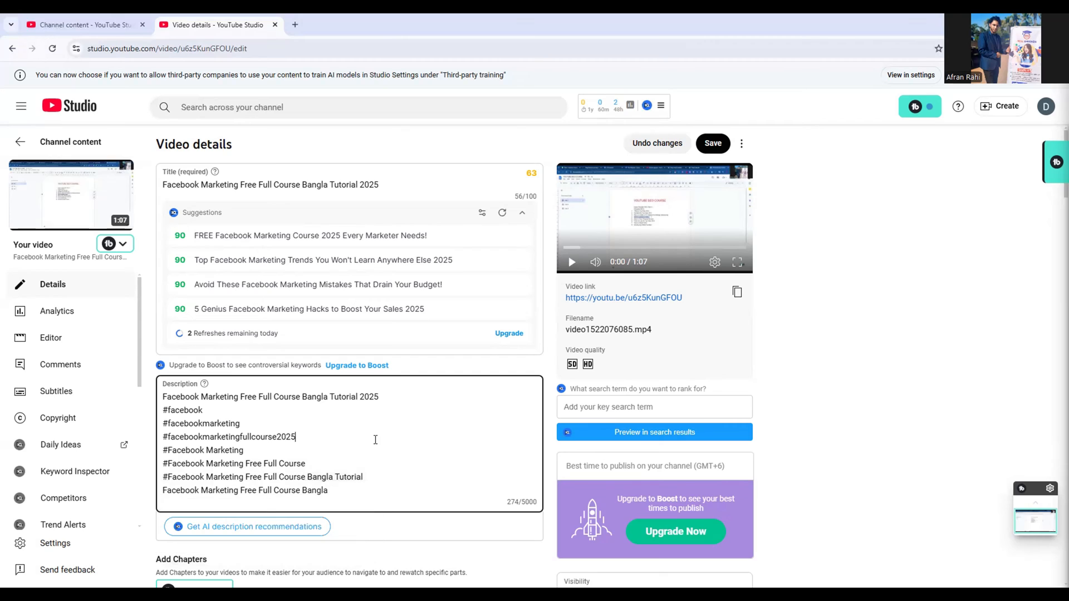
{"action": "left_click", "coordinate": [165, 490]}
{"action": "type", "text": "#"}
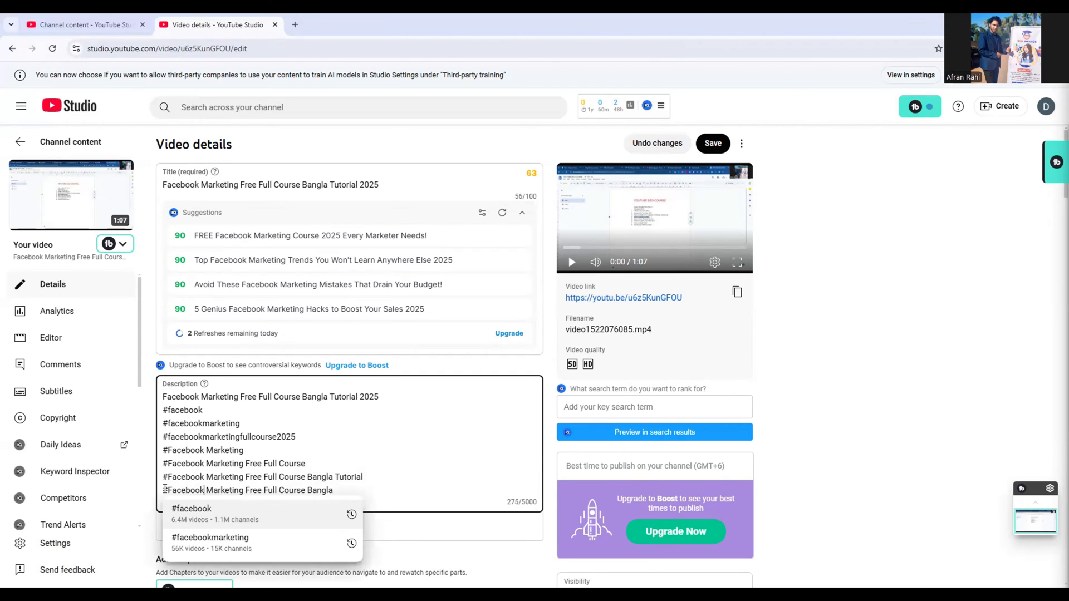
{"action": "left_click", "coordinate": [494, 482]}
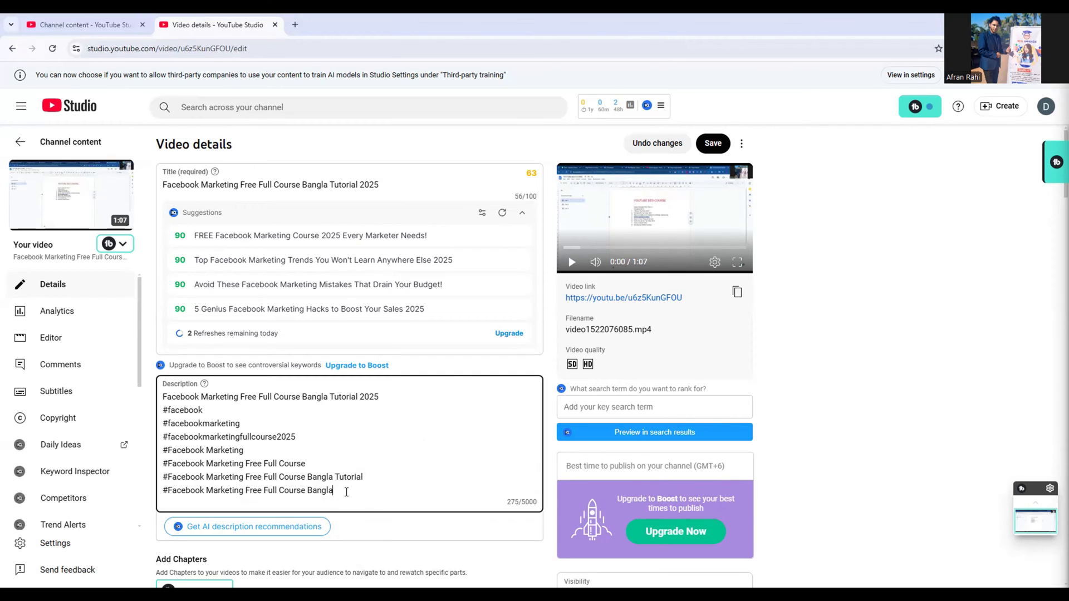
{"action": "left_click_drag", "start_coordinate": [346, 492], "coordinate": [167, 406]}
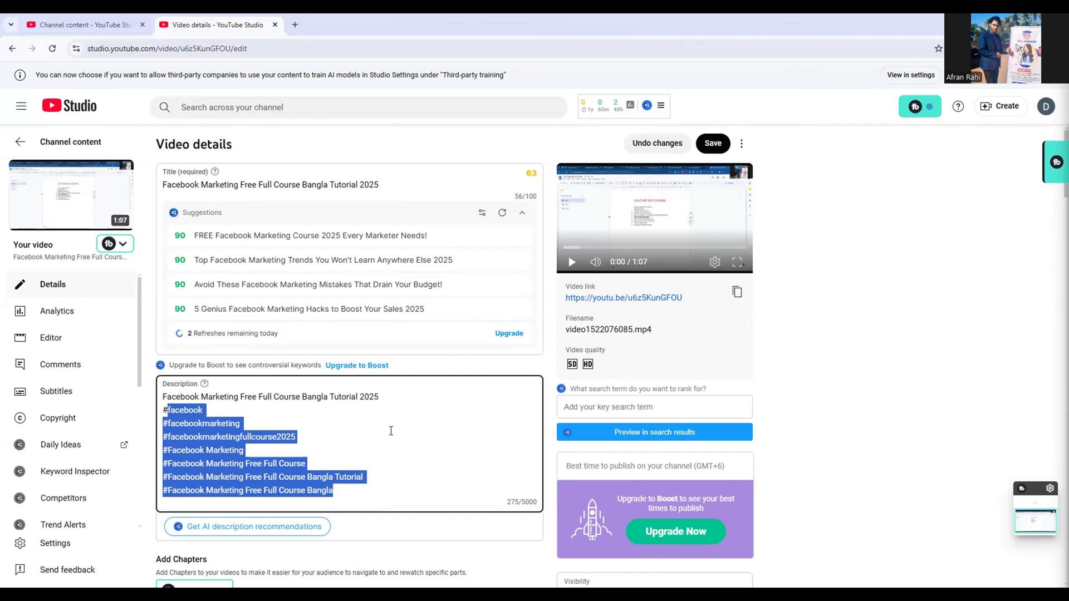
{"action": "left_click", "coordinate": [407, 441]}
Try to upload a custom thumbnail file for the video
{"action": "scroll", "coordinate": [407, 441], "scroll_direction": "down", "scroll_amount": 1}
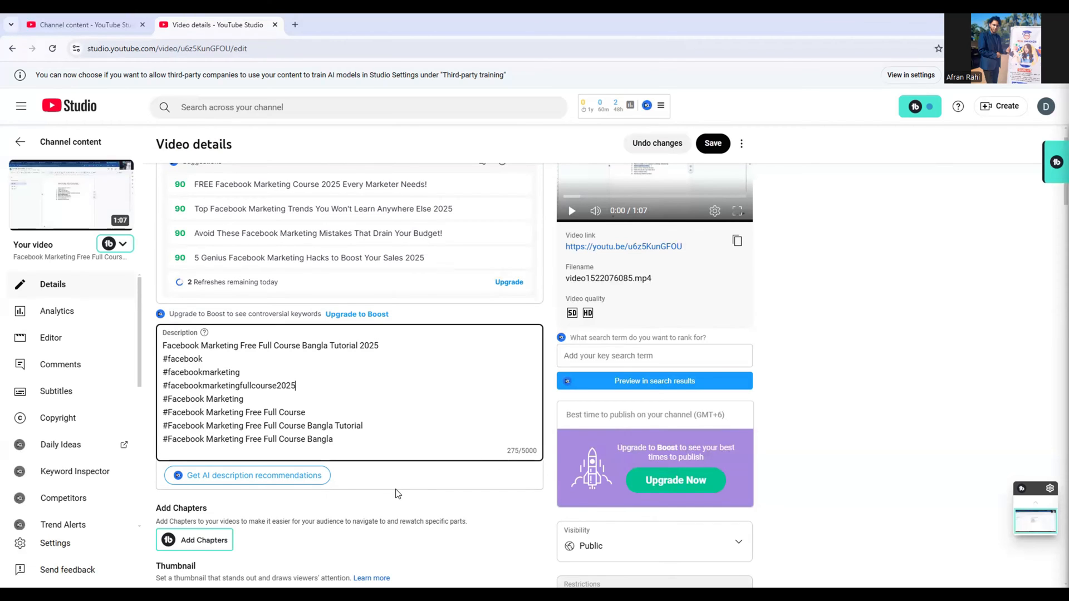
{"action": "scroll", "coordinate": [396, 494], "scroll_direction": "down", "scroll_amount": 3}
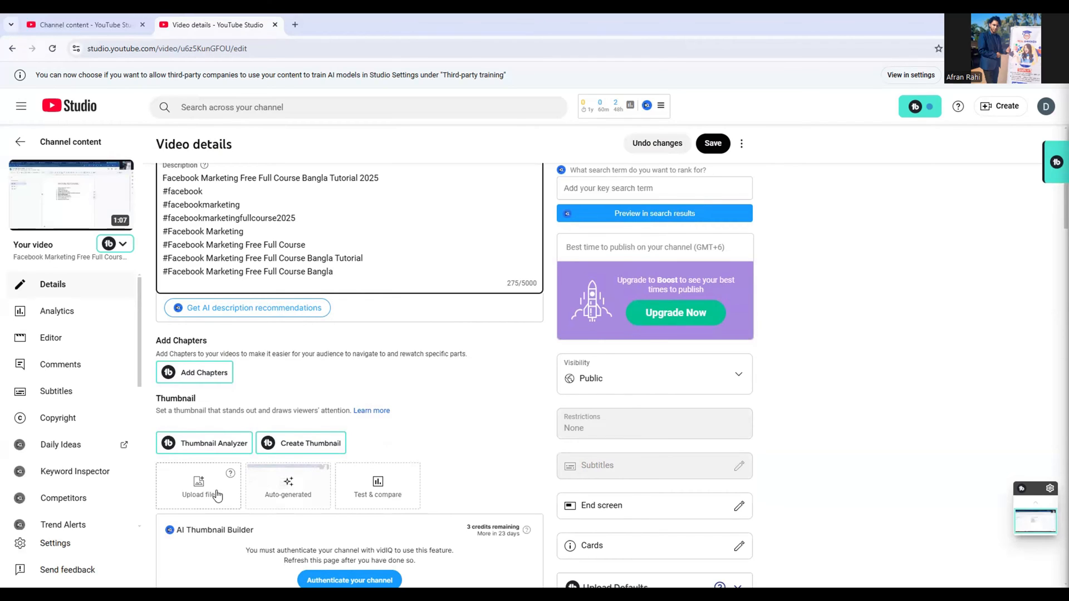
{"action": "left_click", "coordinate": [217, 495]}
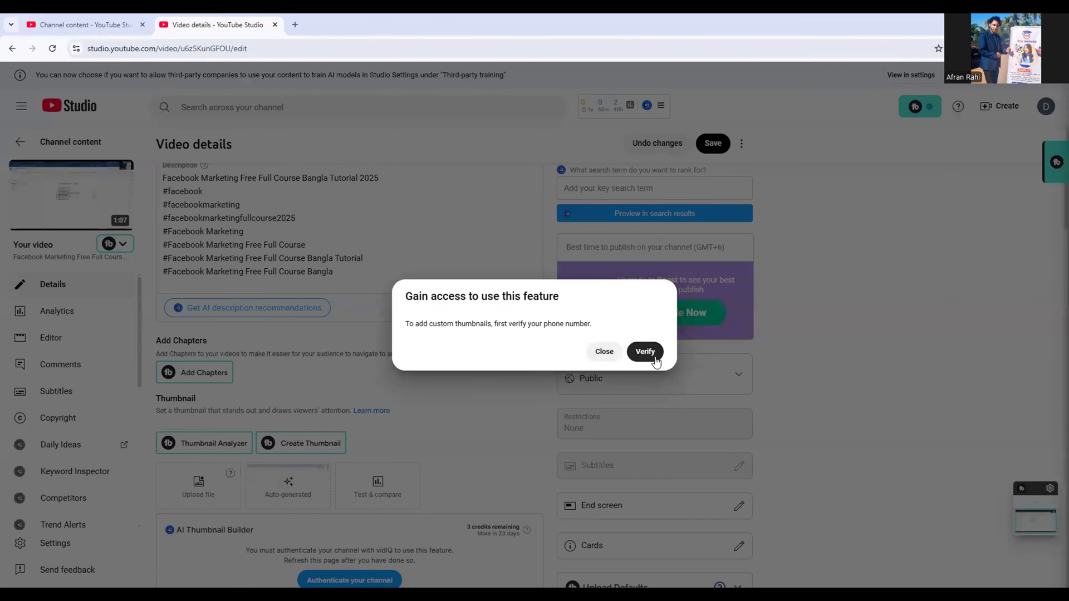
{"action": "left_click", "coordinate": [605, 352]}
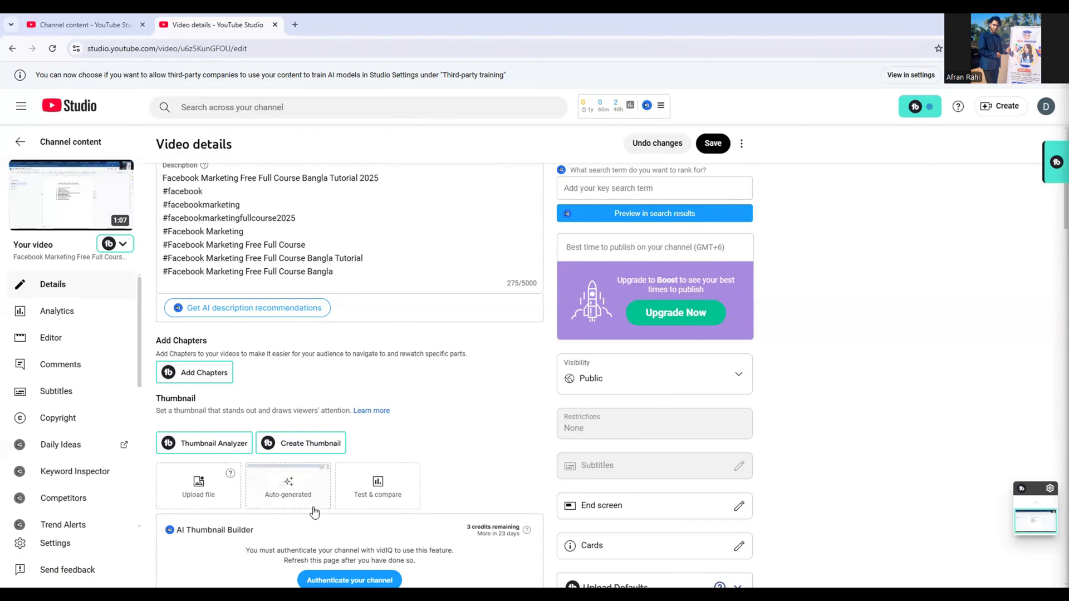
Add the video to the "Facebook markting" playlist
{"action": "scroll", "coordinate": [378, 520], "scroll_direction": "down", "scroll_amount": 4}
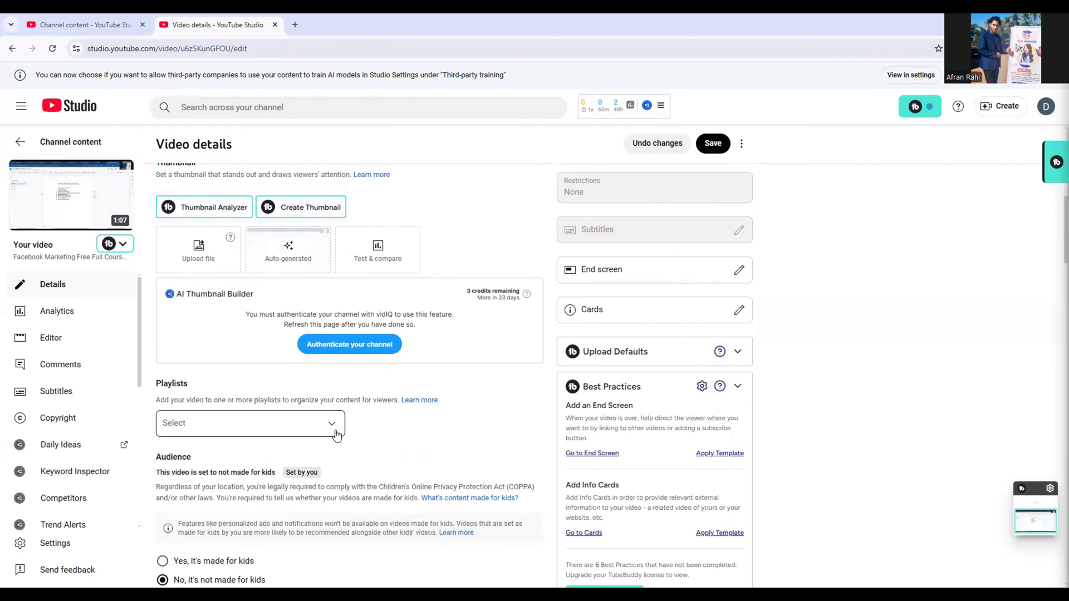
{"action": "left_click", "coordinate": [336, 434]}
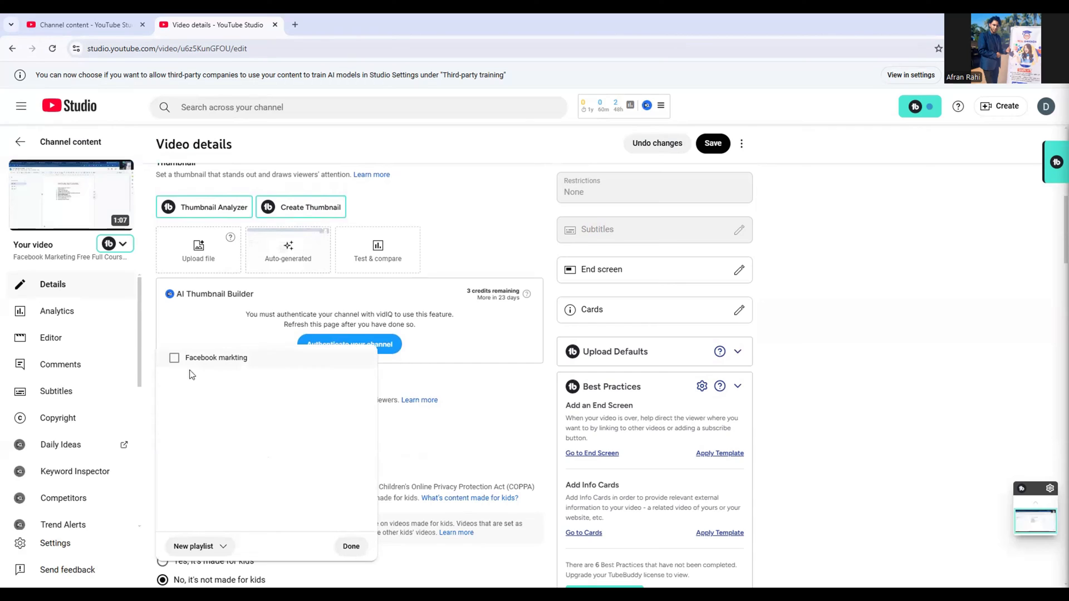
{"action": "left_click", "coordinate": [174, 358]}
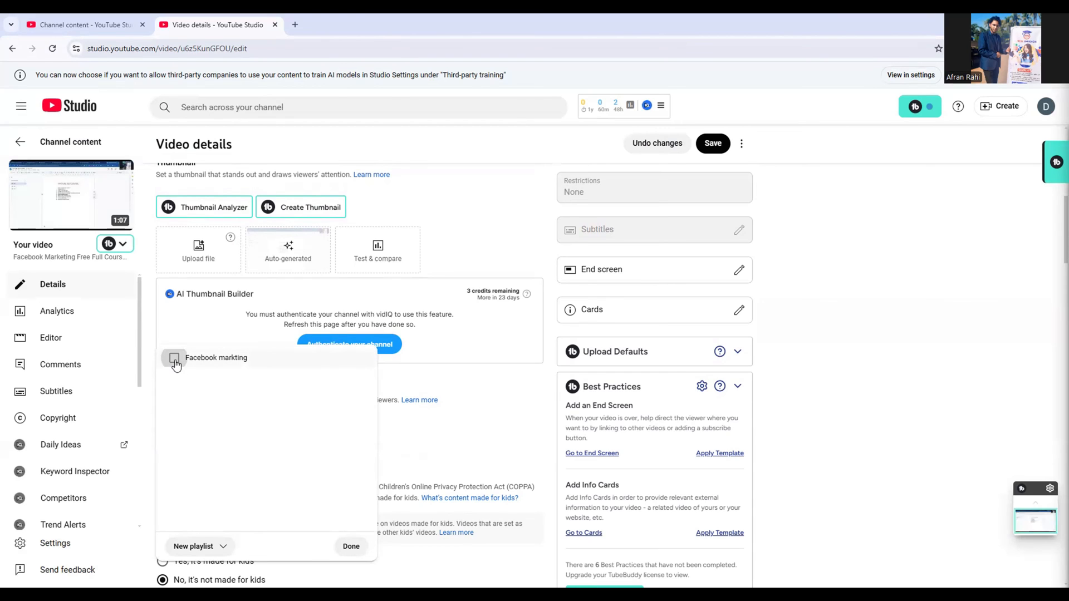
{"action": "left_click", "coordinate": [362, 548]}
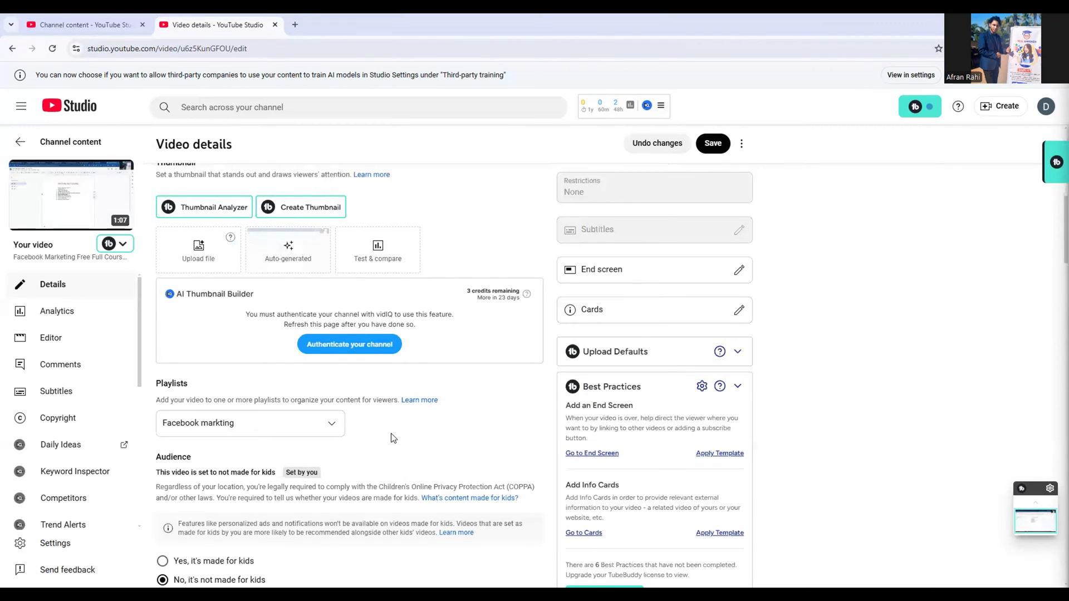
Clear all existing tags from the video's tag field at once
{"action": "scroll", "coordinate": [393, 437], "scroll_direction": "down", "scroll_amount": 5}
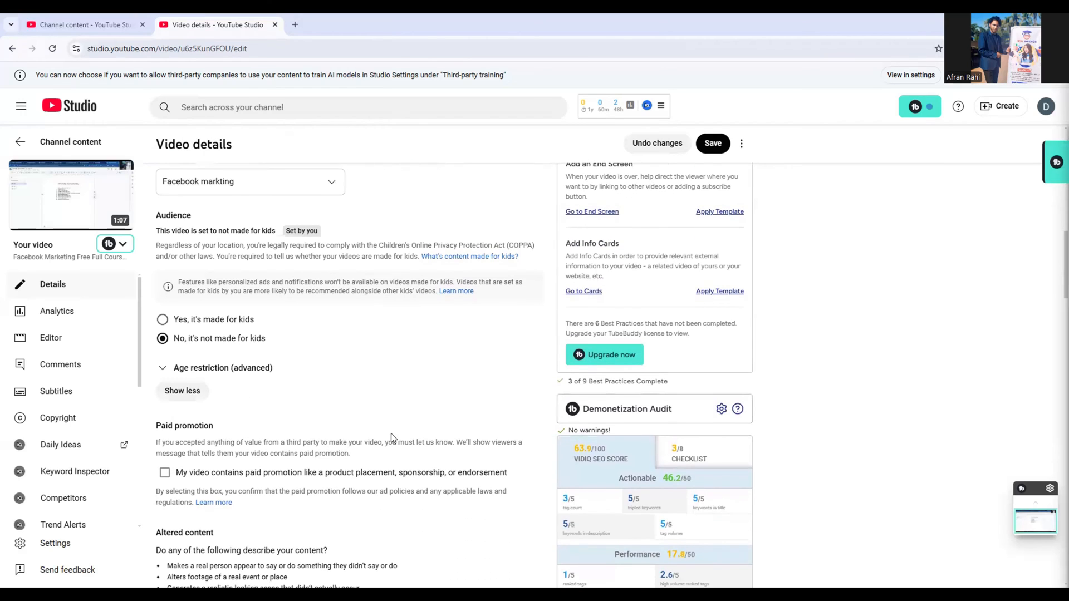
{"action": "left_click", "coordinate": [192, 392]}
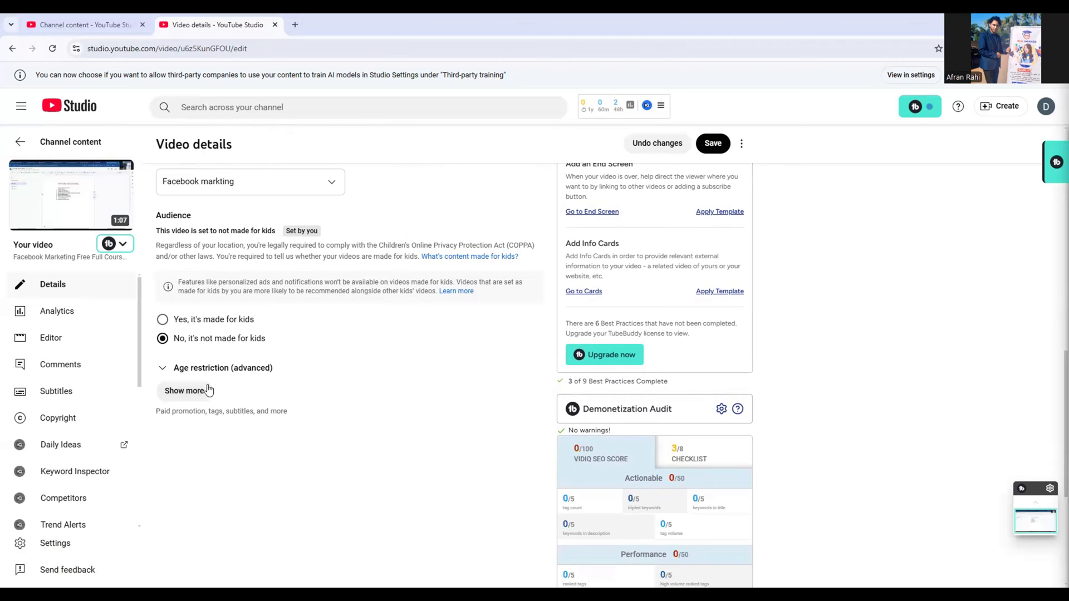
{"action": "left_click", "coordinate": [201, 393]}
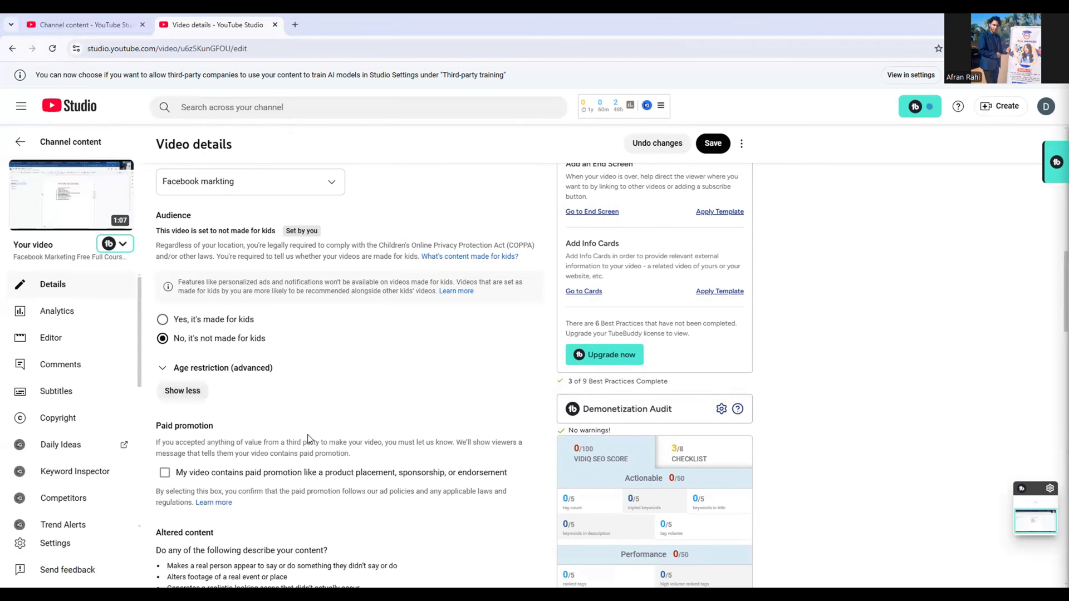
{"action": "scroll", "coordinate": [308, 435], "scroll_direction": "down", "scroll_amount": 3}
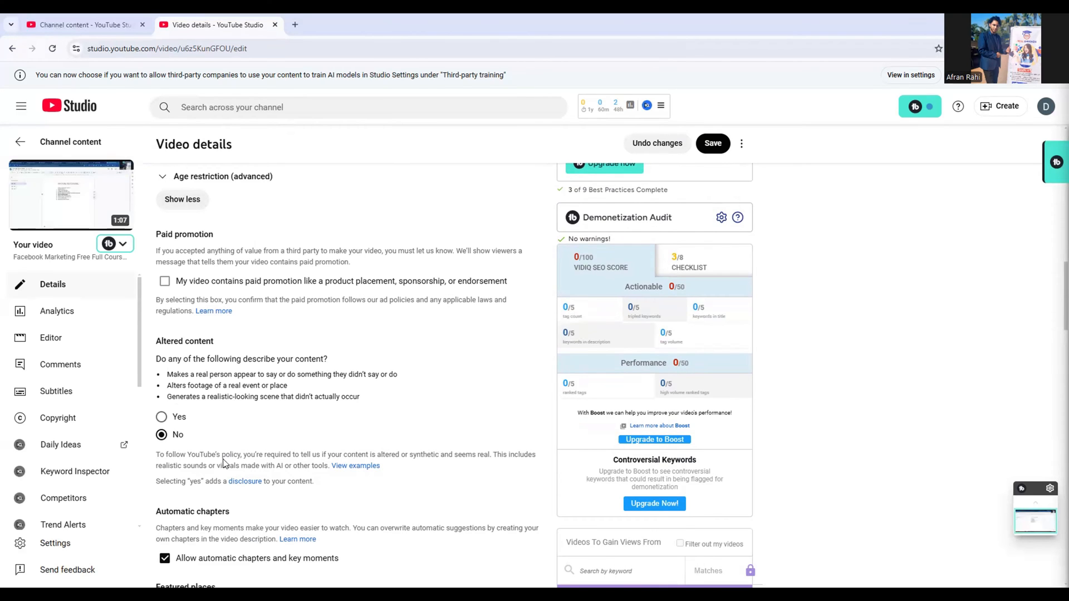
{"action": "scroll", "coordinate": [225, 463], "scroll_direction": "down", "scroll_amount": 5}
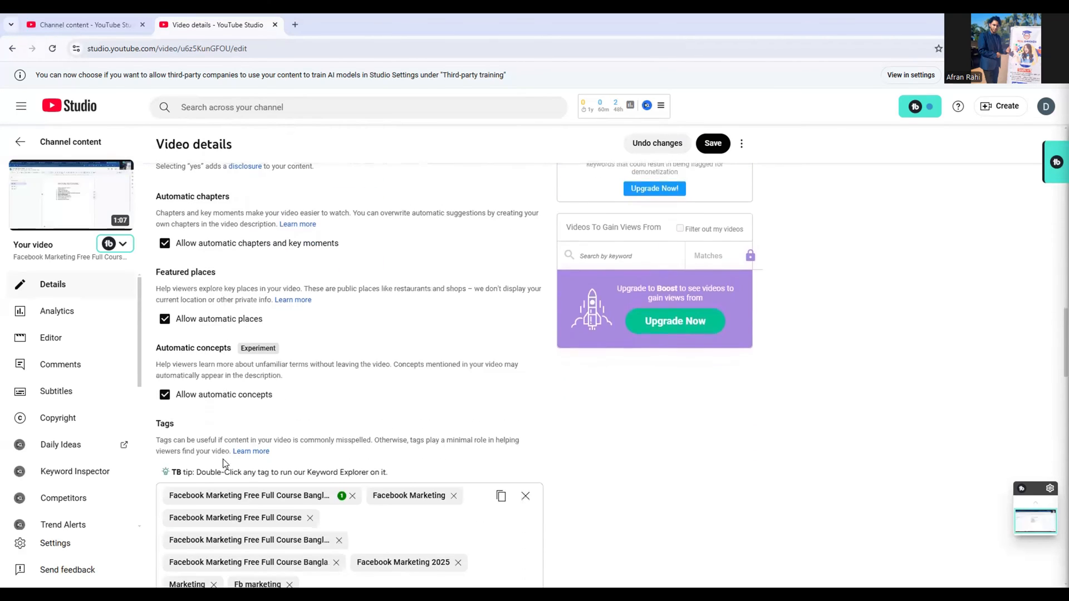
{"action": "scroll", "coordinate": [222, 463], "scroll_direction": "down", "scroll_amount": 2}
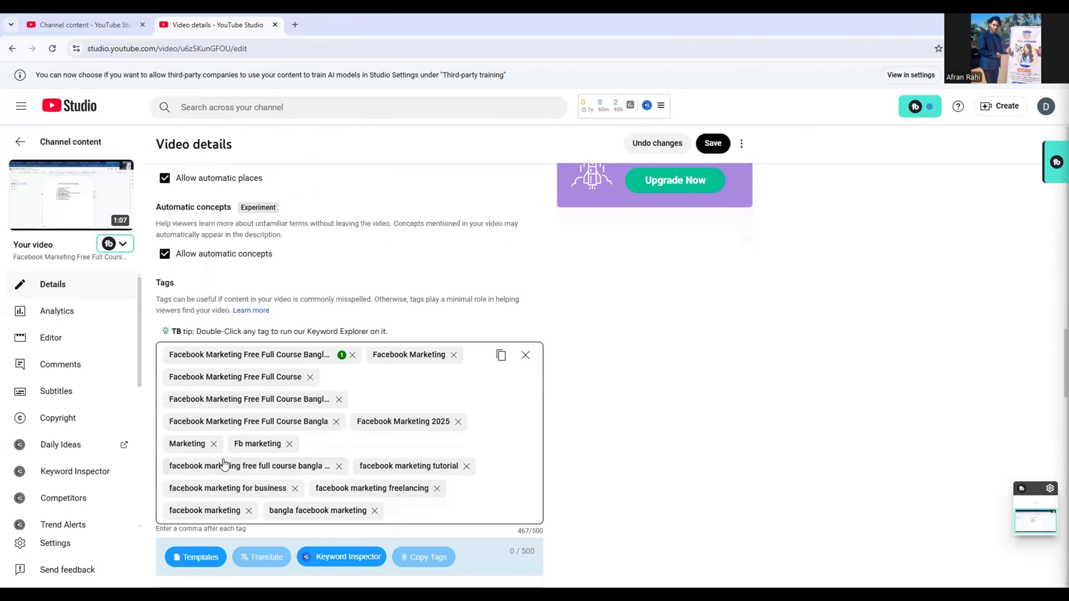
{"action": "scroll", "coordinate": [224, 464], "scroll_direction": "down", "scroll_amount": 1}
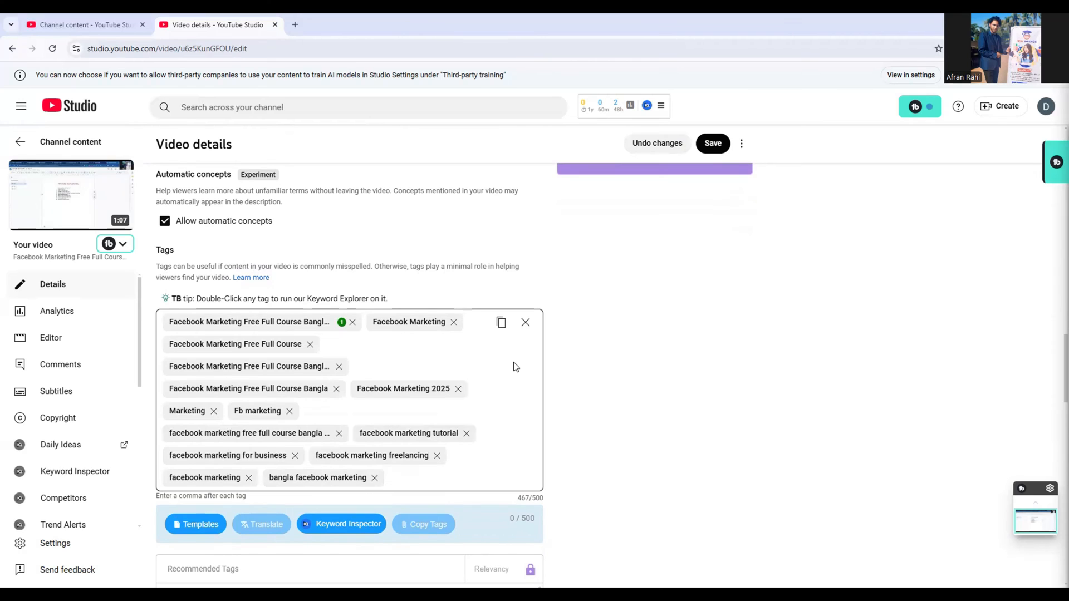
{"action": "left_click", "coordinate": [526, 323]}
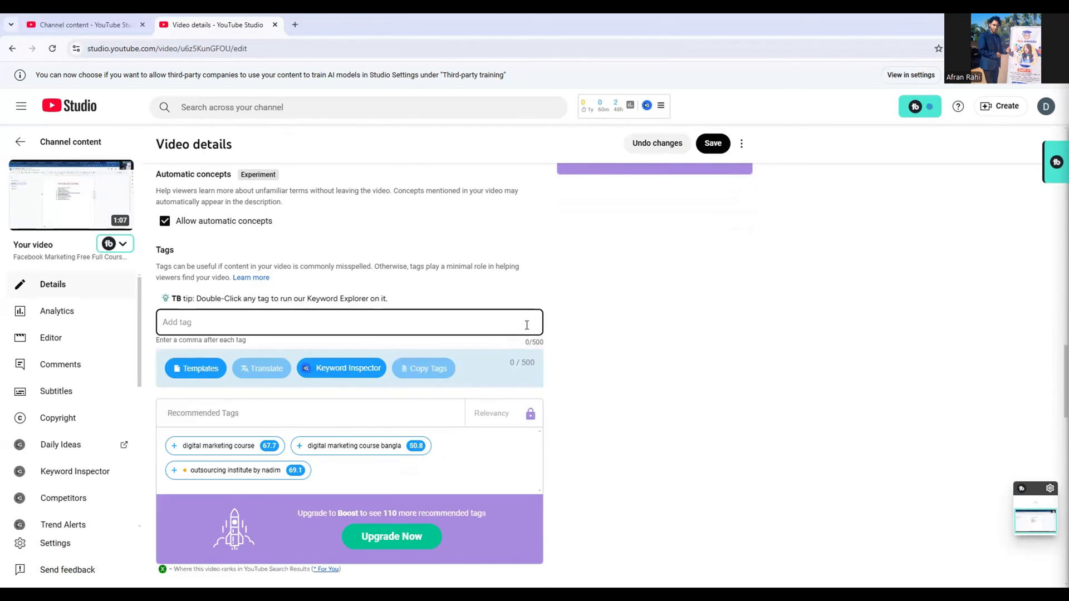
Paste the copied title "Facebook Marketing Free Full Course Bangla Tutorial 2025" as a tag in the empty tag field
{"action": "scroll", "coordinate": [459, 255], "scroll_direction": "up", "scroll_amount": 10}
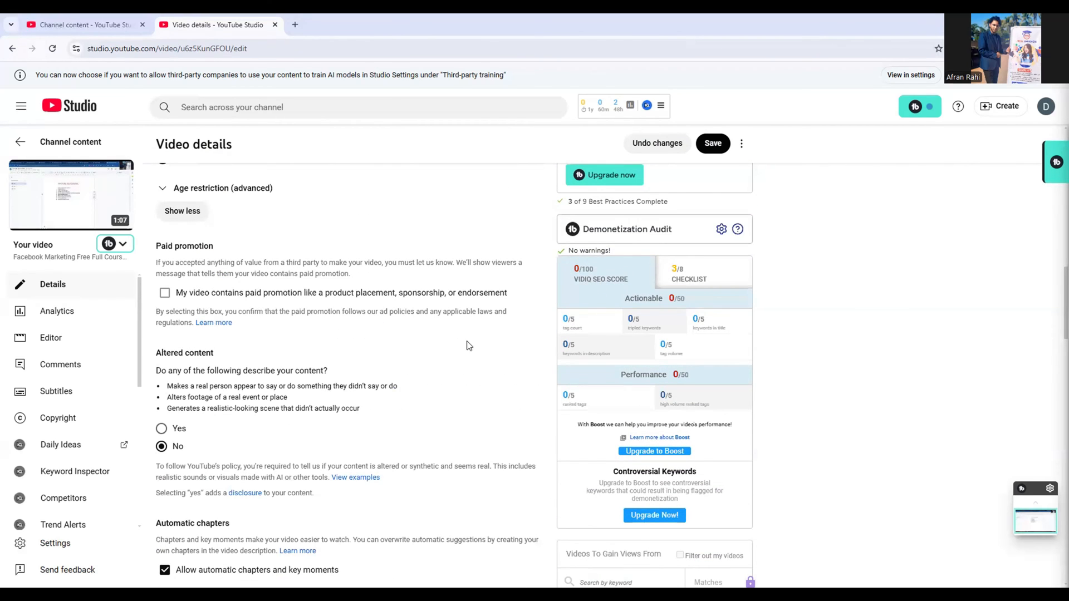
{"action": "scroll", "coordinate": [467, 346], "scroll_direction": "up", "scroll_amount": 4}
{"action": "scroll", "coordinate": [466, 346], "scroll_direction": "down", "scroll_amount": 6}
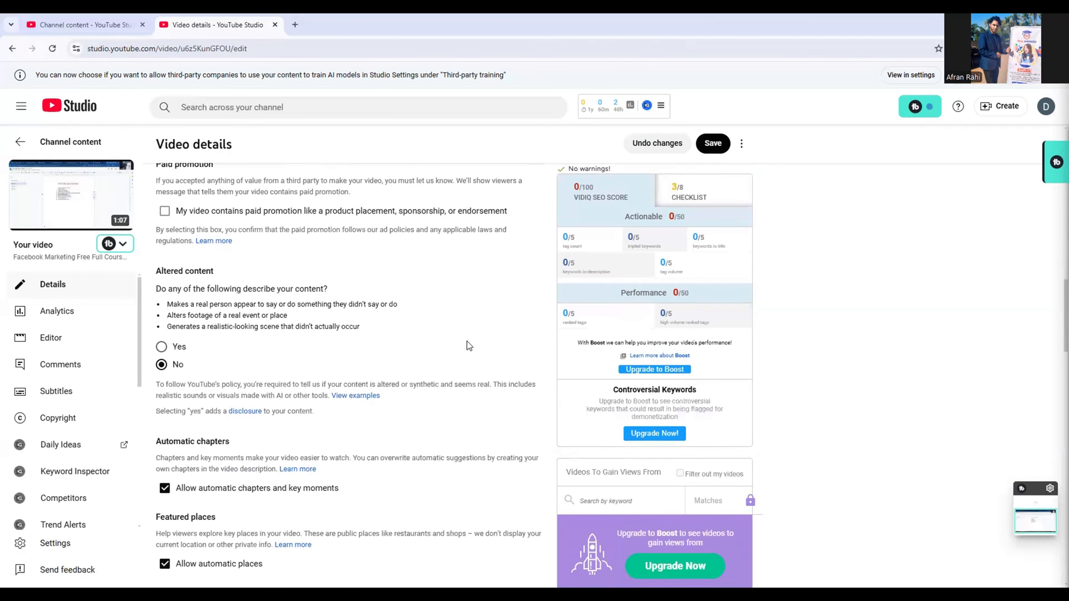
{"action": "scroll", "coordinate": [467, 346], "scroll_direction": "down", "scroll_amount": 8}
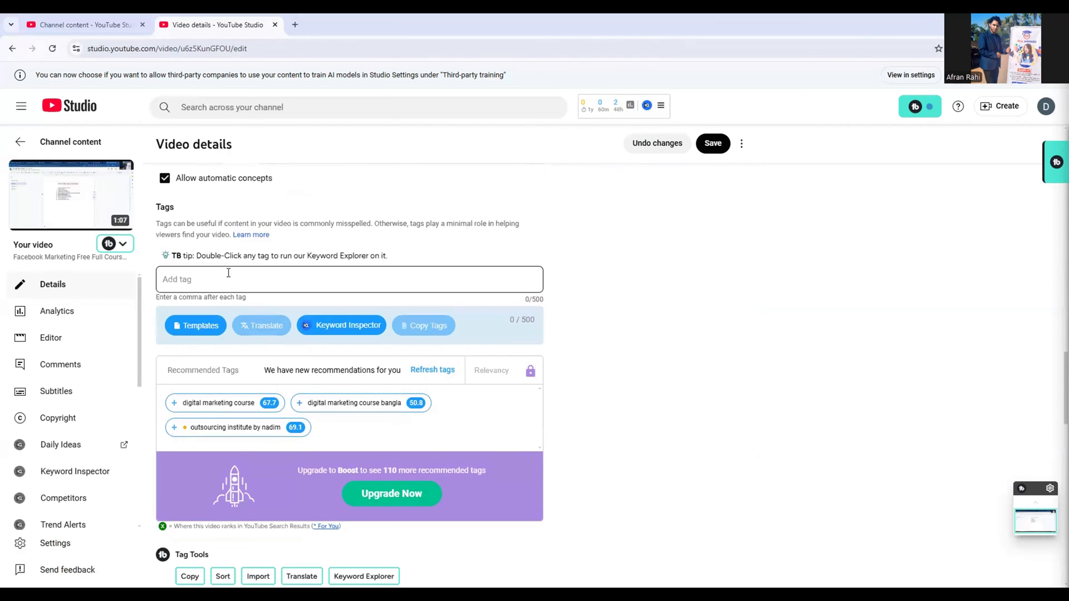
{"action": "left_click", "coordinate": [229, 285]}
{"action": "right_click", "coordinate": [230, 285]}
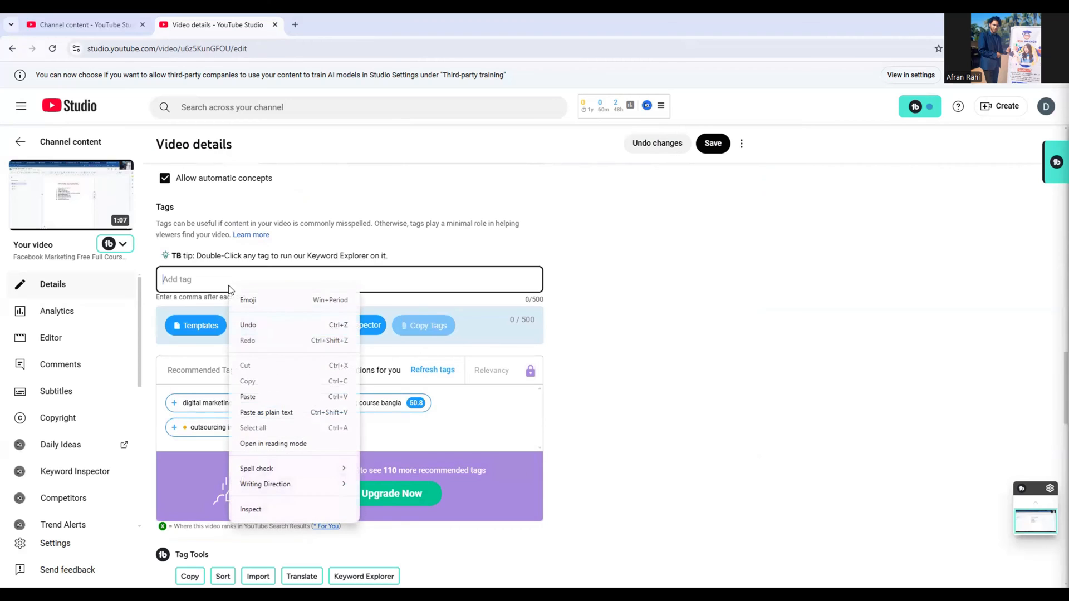
{"action": "left_click", "coordinate": [258, 397]}
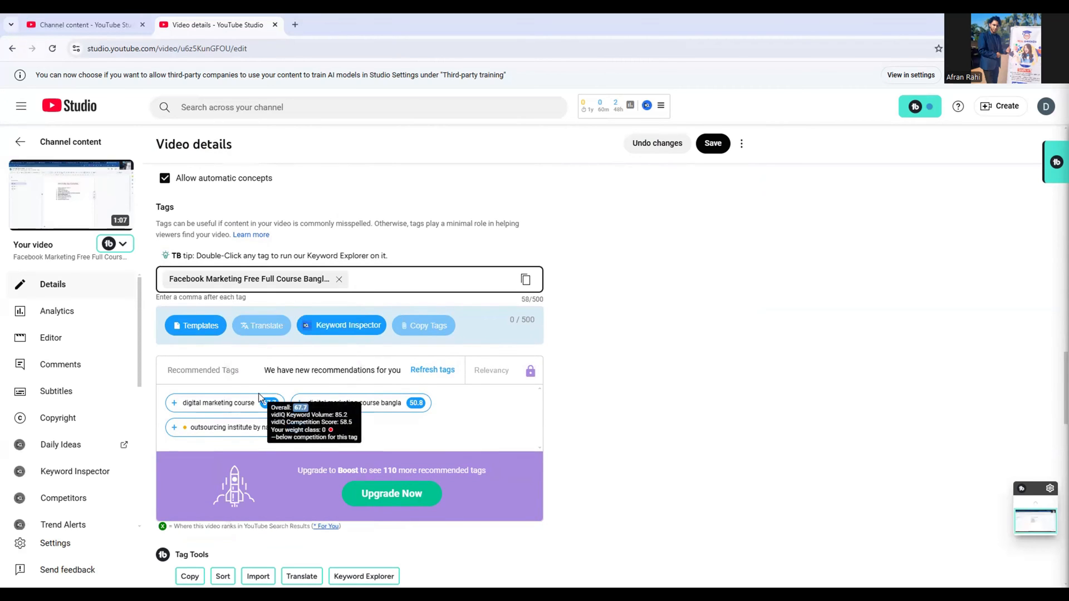
Save the changes to the video details and reload the page to refresh the vidIQ data
{"action": "scroll", "coordinate": [449, 215], "scroll_direction": "up", "scroll_amount": 4}
{"action": "scroll", "coordinate": [450, 220], "scroll_direction": "up", "scroll_amount": 5}
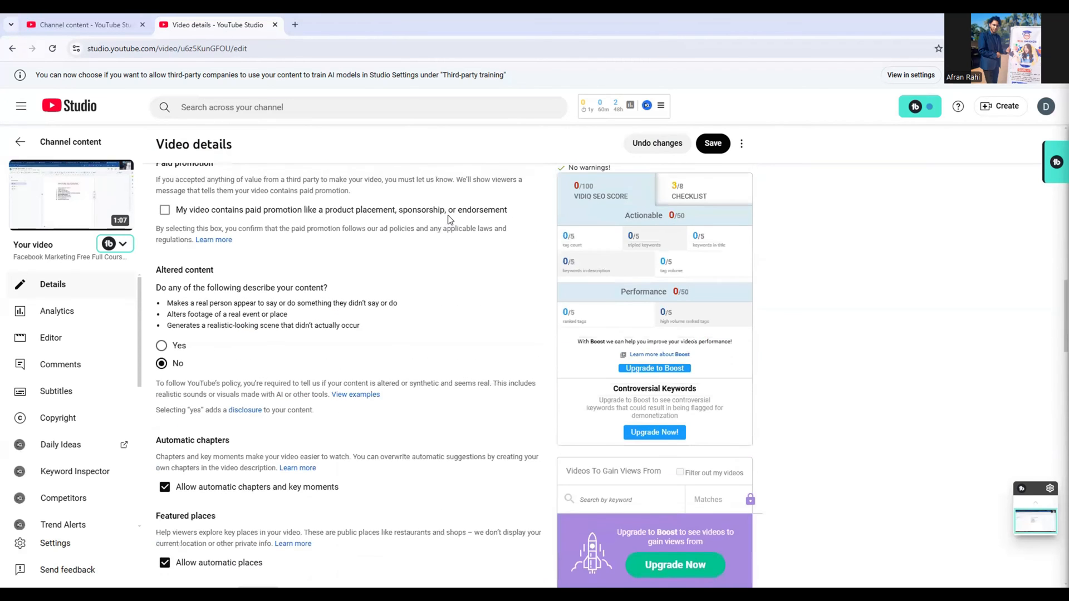
{"action": "scroll", "coordinate": [450, 220], "scroll_direction": "down", "scroll_amount": 5}
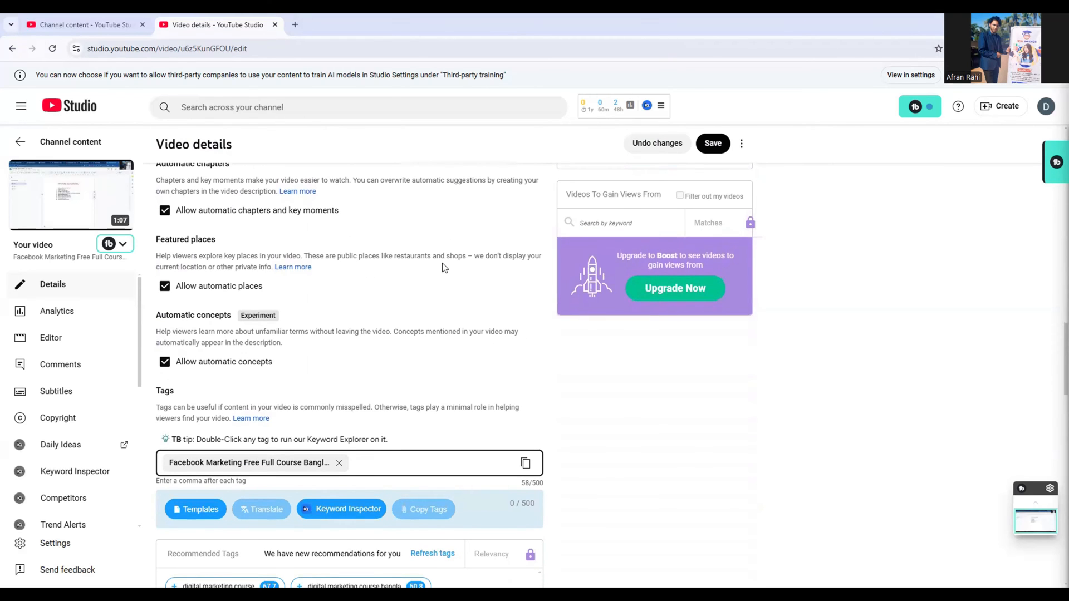
{"action": "scroll", "coordinate": [444, 268], "scroll_direction": "up", "scroll_amount": 5}
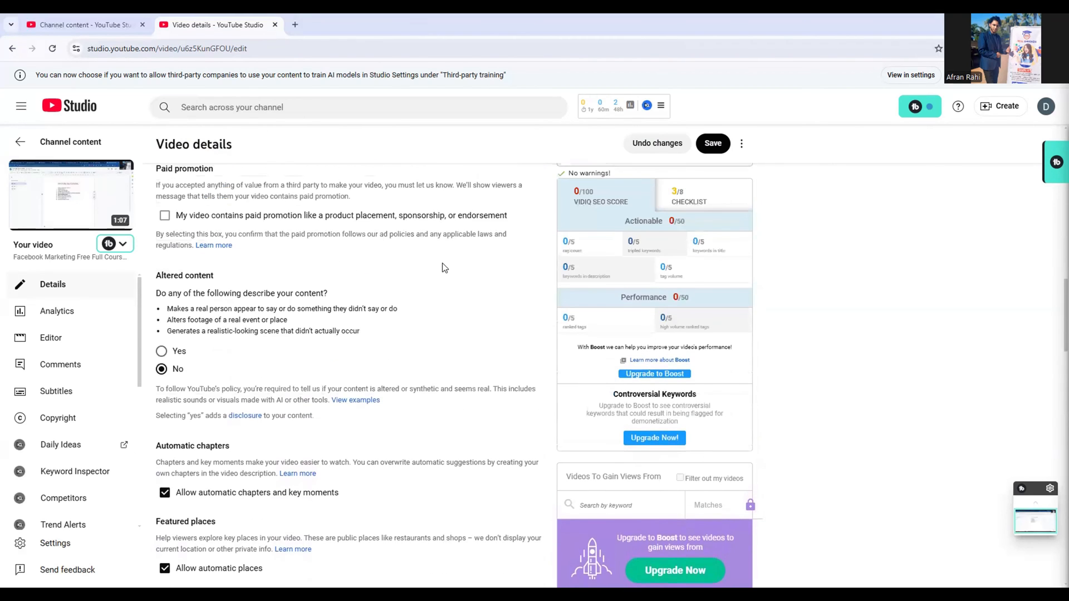
{"action": "left_click", "coordinate": [711, 150]}
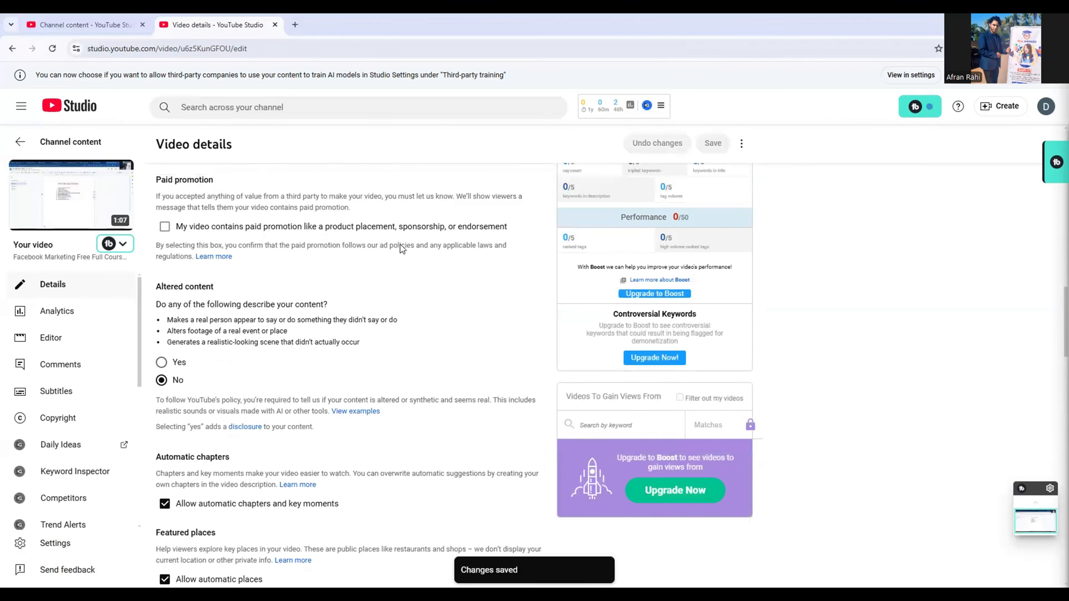
{"action": "scroll", "coordinate": [400, 244], "scroll_direction": "up", "scroll_amount": 3}
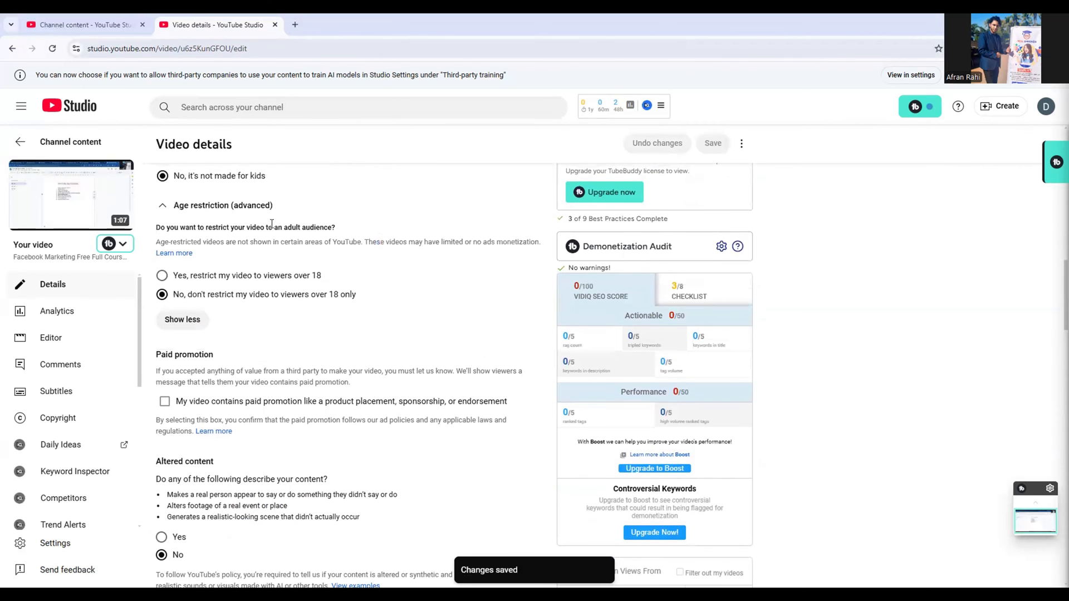
{"action": "left_click", "coordinate": [54, 53]}
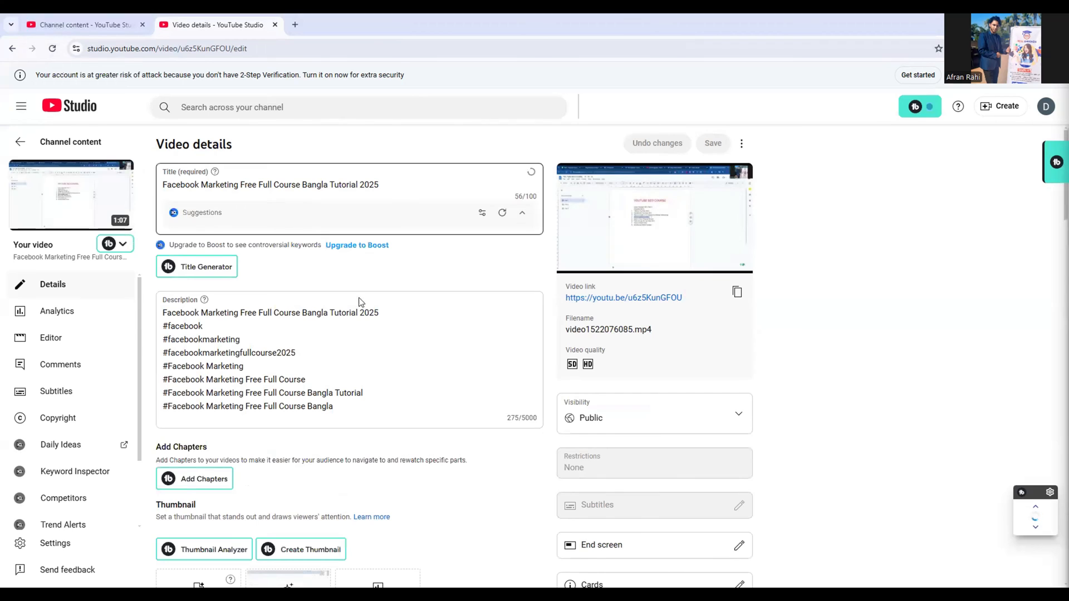
Copy "Facebook Marketing" from the first line of the description and paste it as a new tag after the existing title tag
{"action": "left_click", "coordinate": [233, 336]}
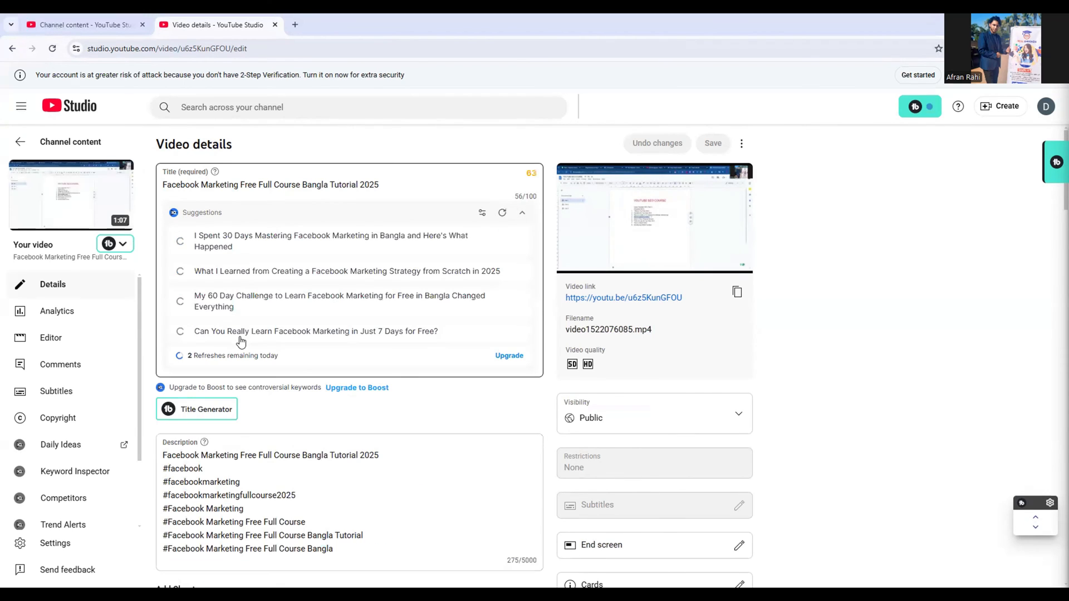
{"action": "left_click", "coordinate": [236, 456]}
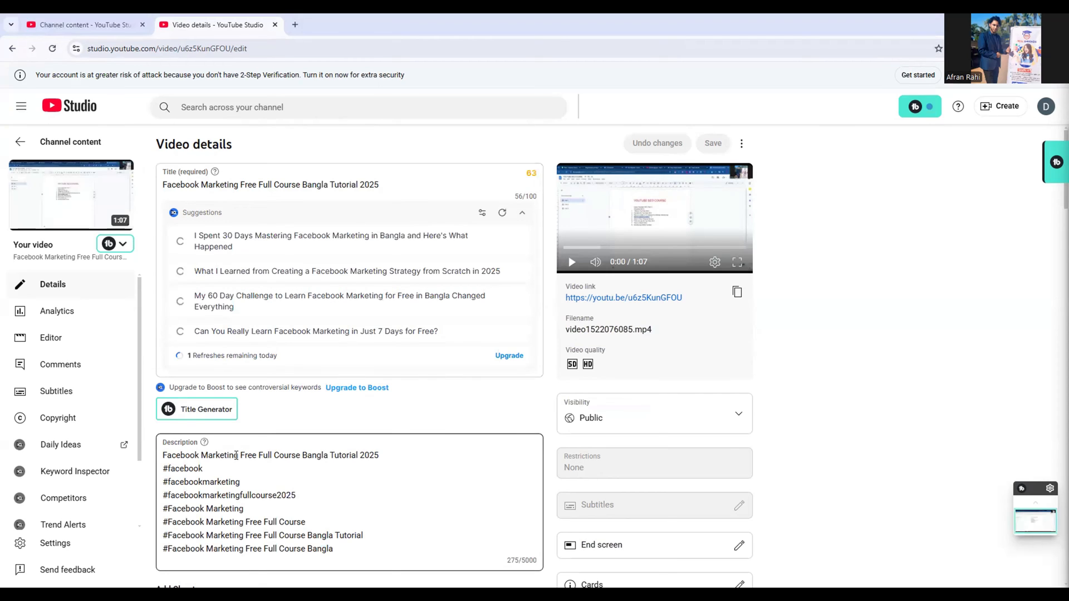
{"action": "left_click_drag", "start_coordinate": [236, 456], "coordinate": [162, 458]}
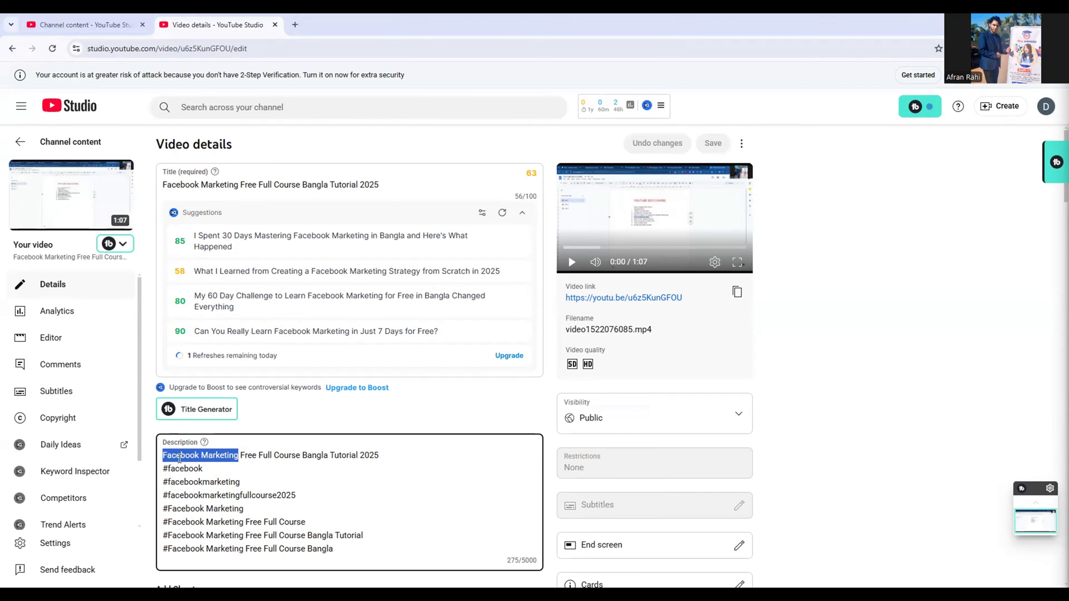
{"action": "right_click", "coordinate": [180, 458]}
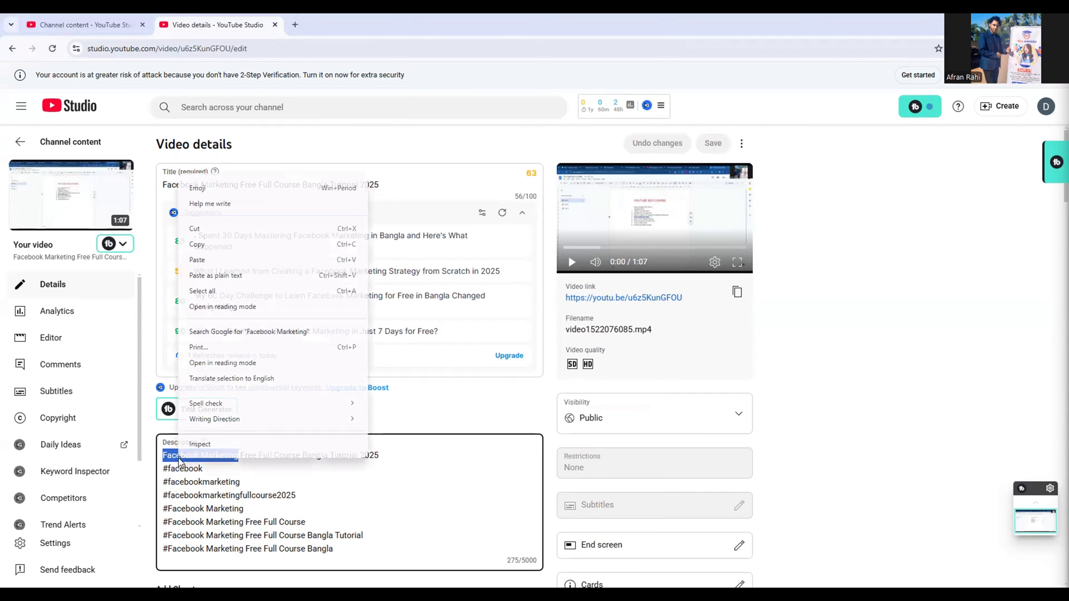
{"action": "left_click", "coordinate": [295, 246]}
{"action": "left_click", "coordinate": [313, 479]}
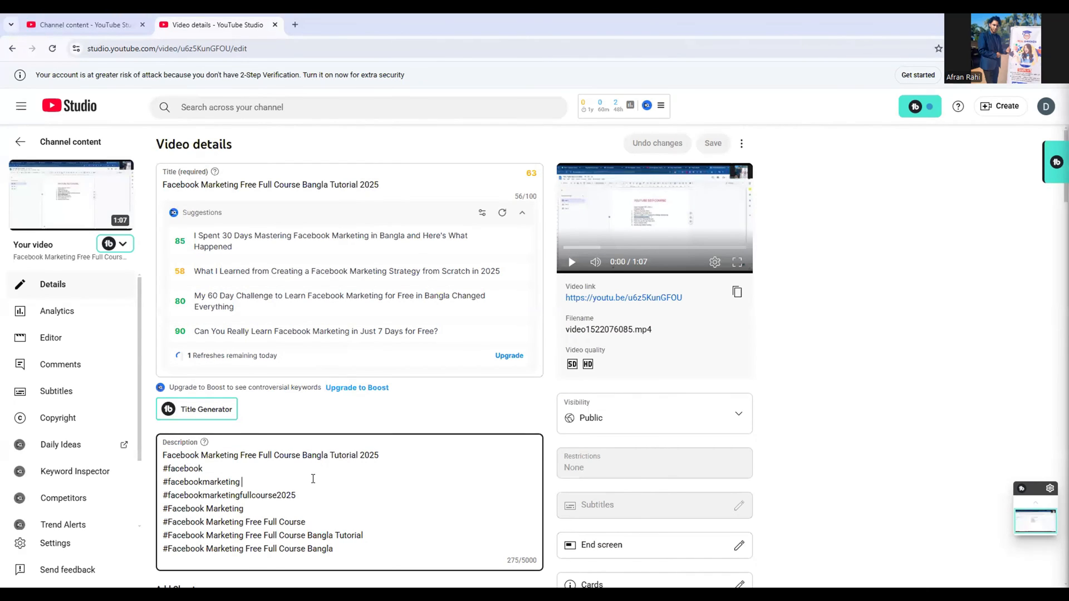
{"action": "scroll", "coordinate": [313, 479], "scroll_direction": "down", "scroll_amount": 10}
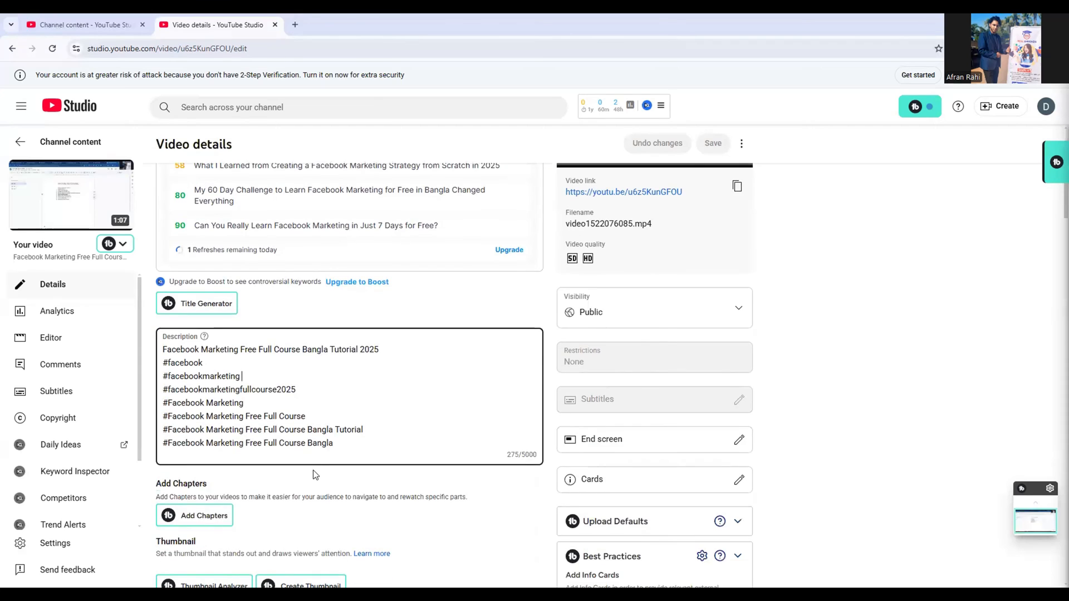
{"action": "scroll", "coordinate": [314, 471], "scroll_direction": "down", "scroll_amount": 8}
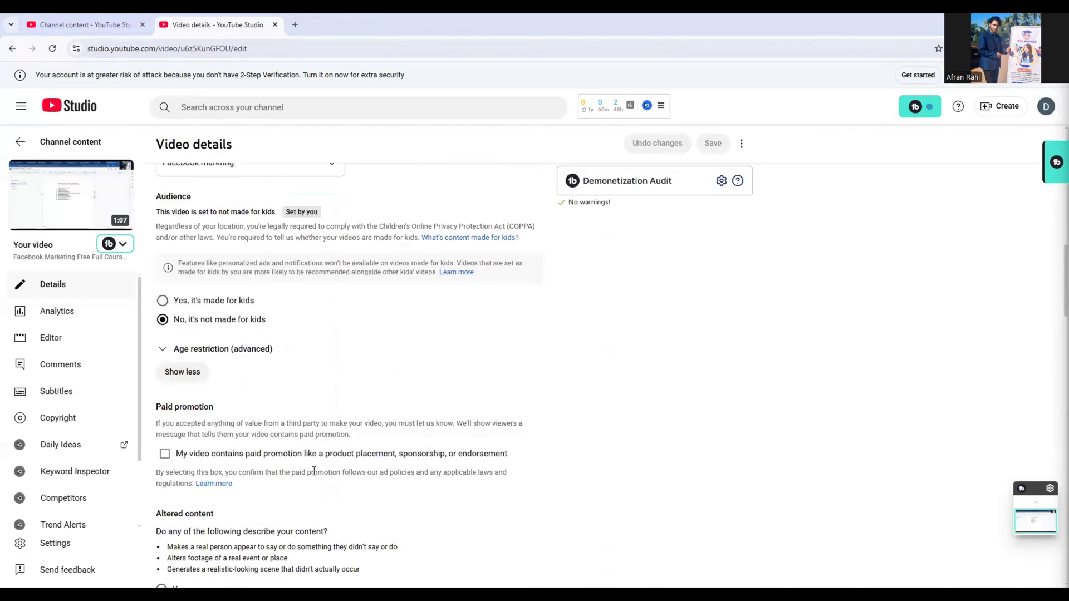
{"action": "scroll", "coordinate": [313, 471], "scroll_direction": "down", "scroll_amount": 6}
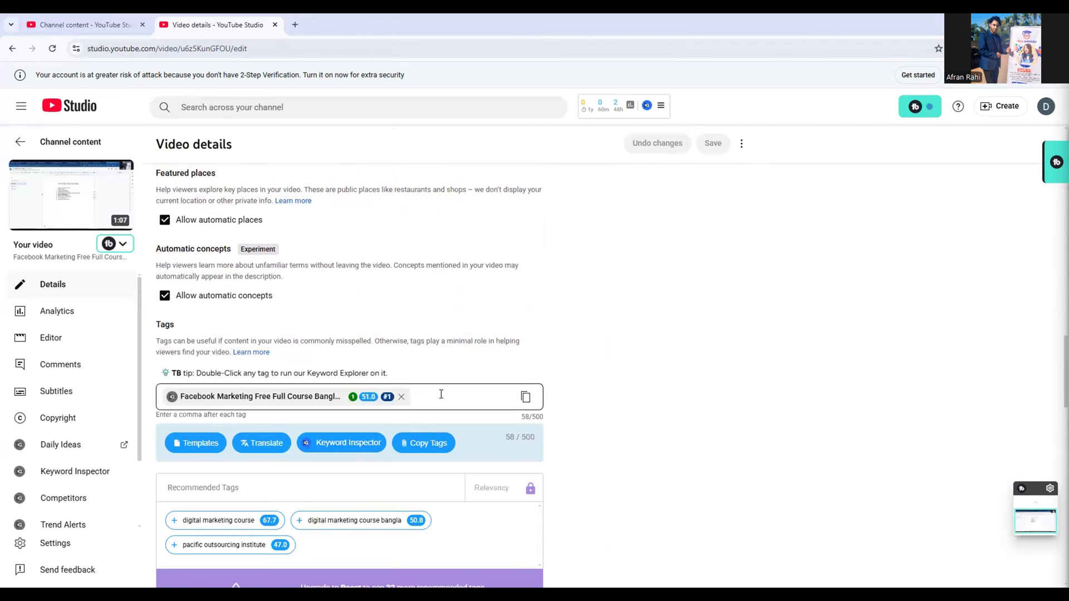
{"action": "left_click", "coordinate": [436, 399]}
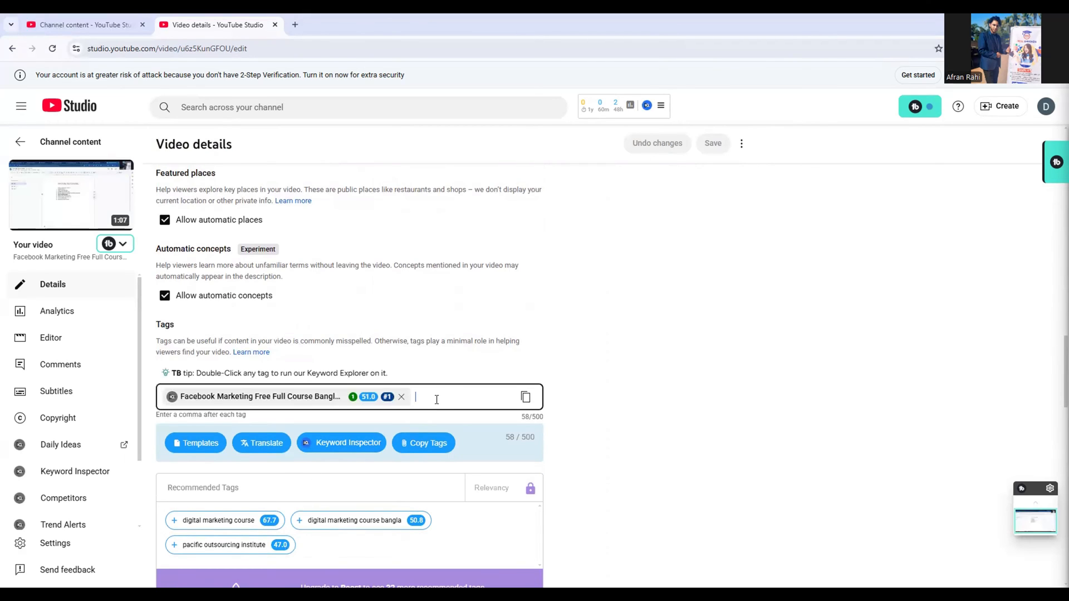
{"action": "right_click", "coordinate": [436, 399]}
{"action": "left_click", "coordinate": [477, 267]}
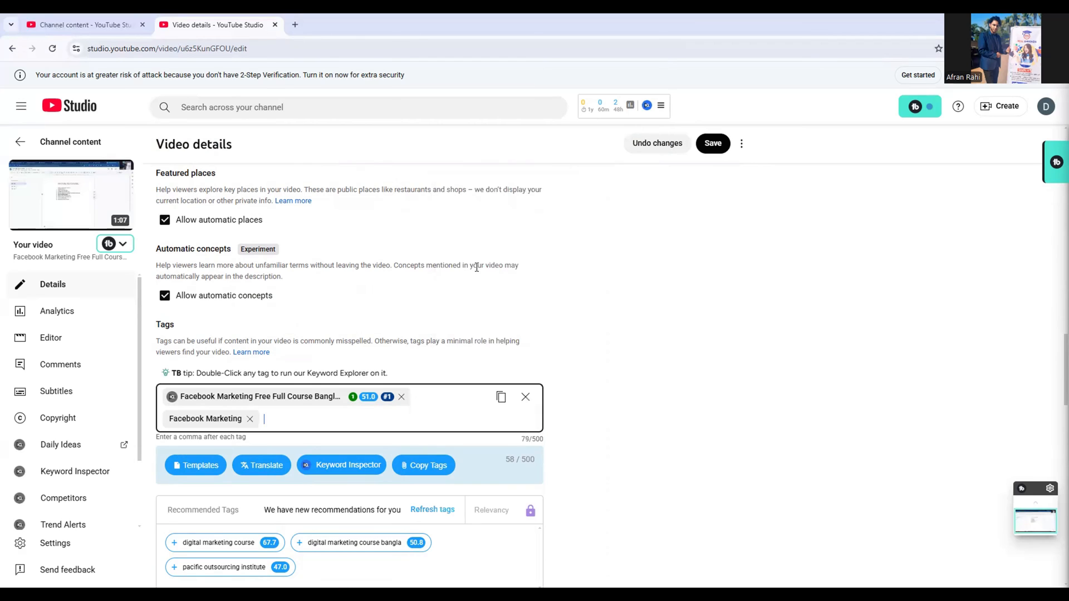
Copy "Facebook Marketing Free" from the first line of the description and paste it as another tag
{"action": "scroll", "coordinate": [485, 308], "scroll_direction": "up", "scroll_amount": 3}
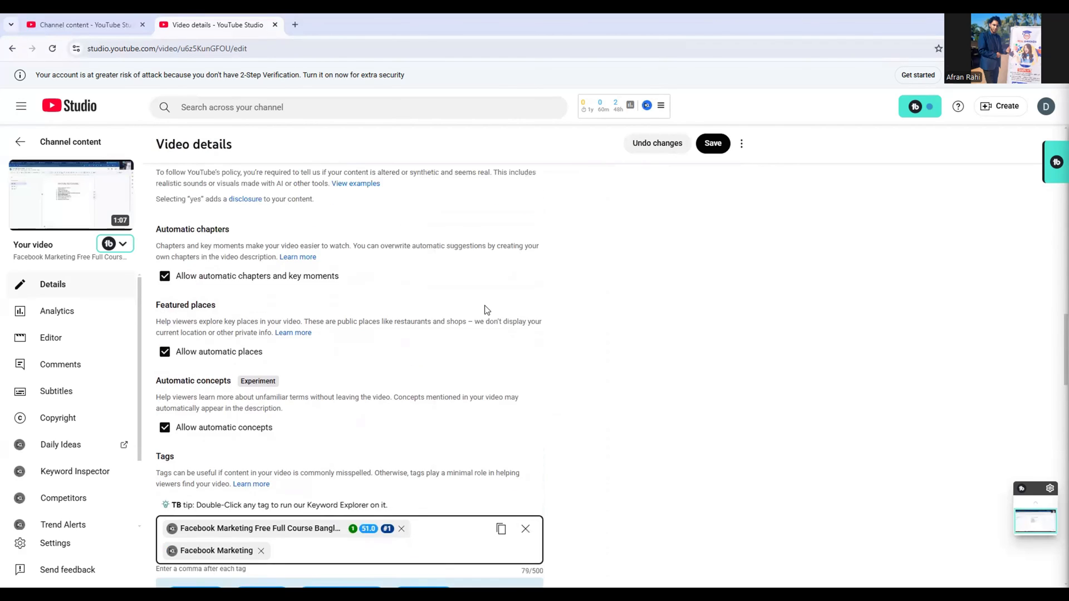
{"action": "scroll", "coordinate": [485, 310], "scroll_direction": "up", "scroll_amount": 15}
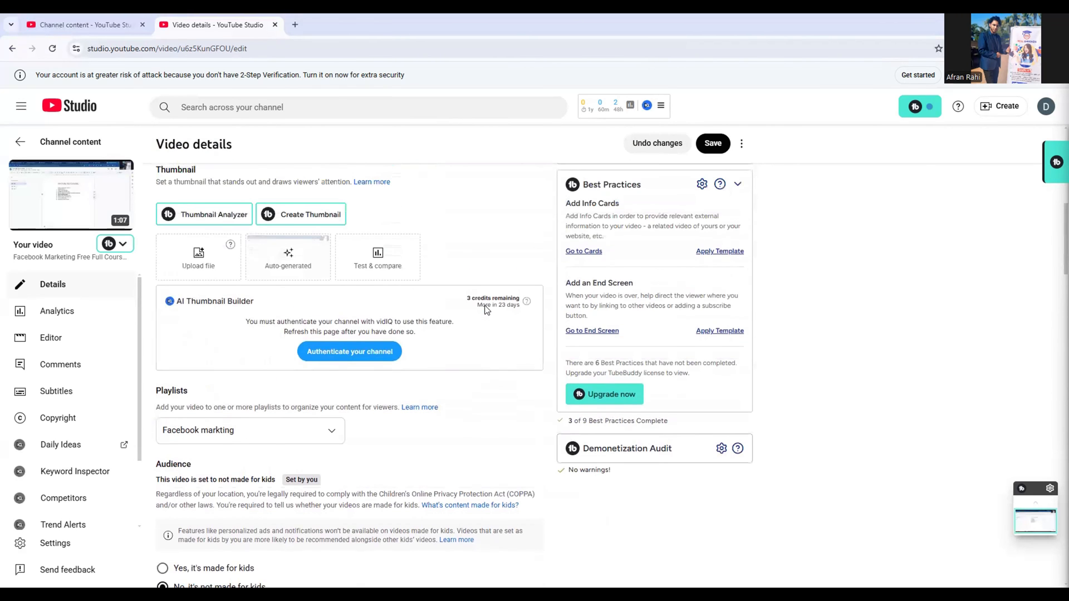
{"action": "scroll", "coordinate": [486, 310], "scroll_direction": "up", "scroll_amount": 6}
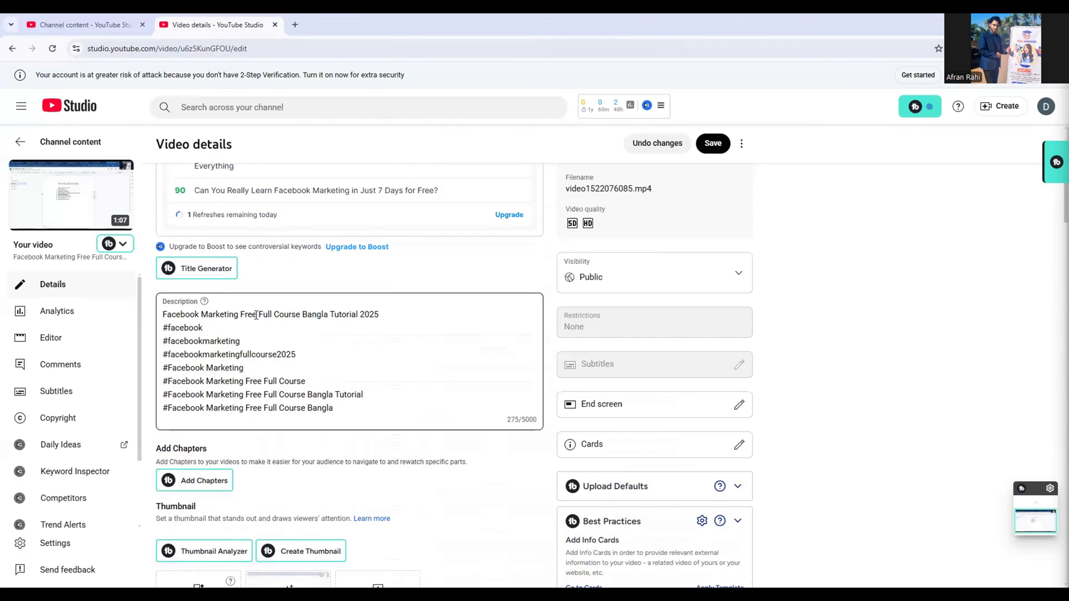
{"action": "left_click_drag", "start_coordinate": [257, 315], "coordinate": [165, 317]}
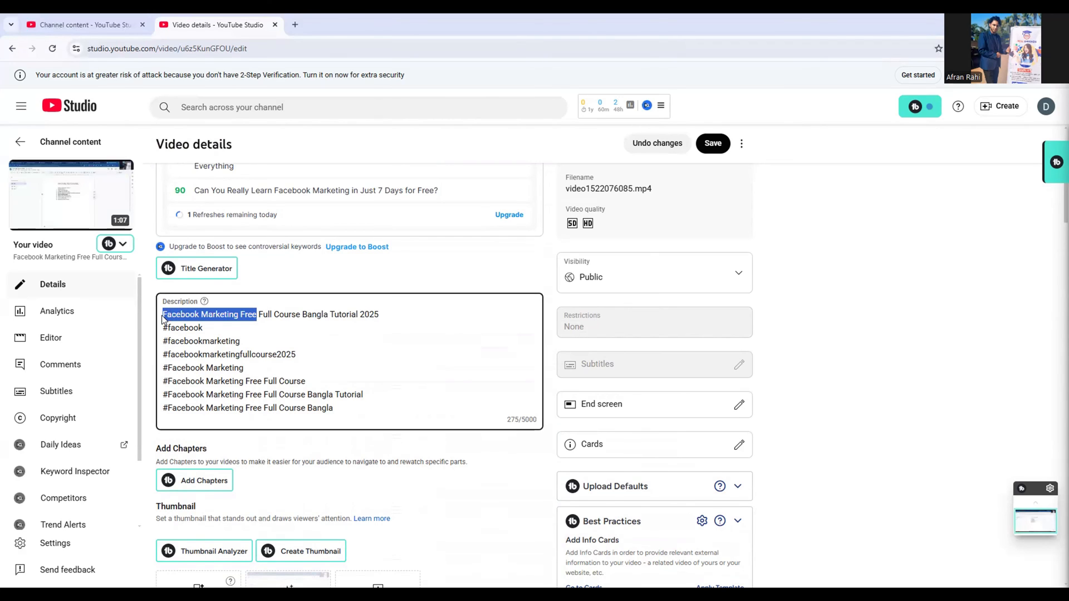
{"action": "right_click", "coordinate": [173, 315]}
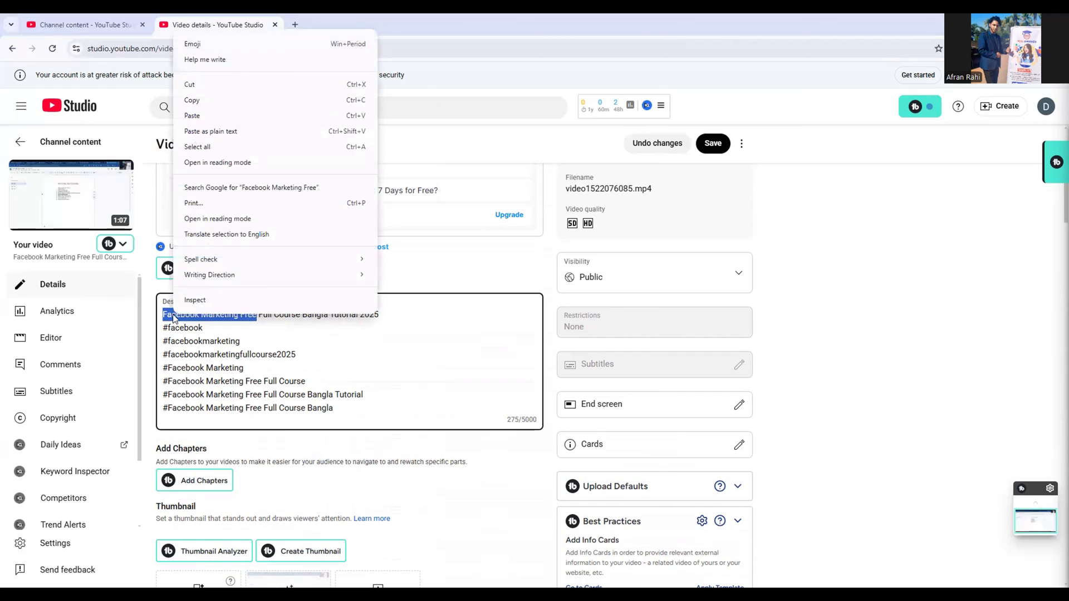
{"action": "left_click", "coordinate": [226, 99]}
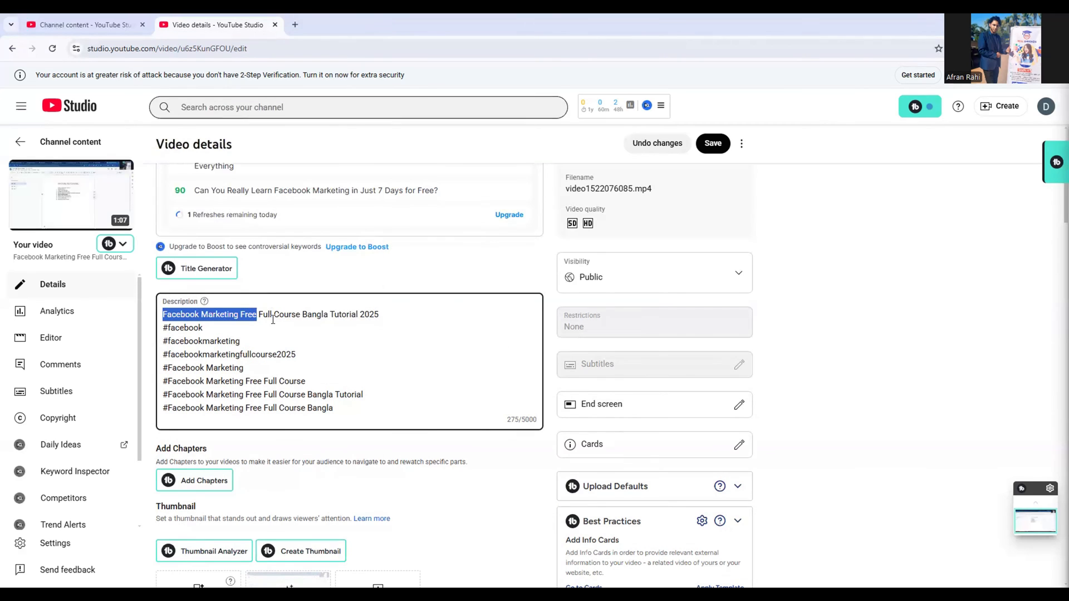
{"action": "scroll", "coordinate": [273, 324], "scroll_direction": "down", "scroll_amount": 5}
{"action": "scroll", "coordinate": [272, 324], "scroll_direction": "down", "scroll_amount": 13}
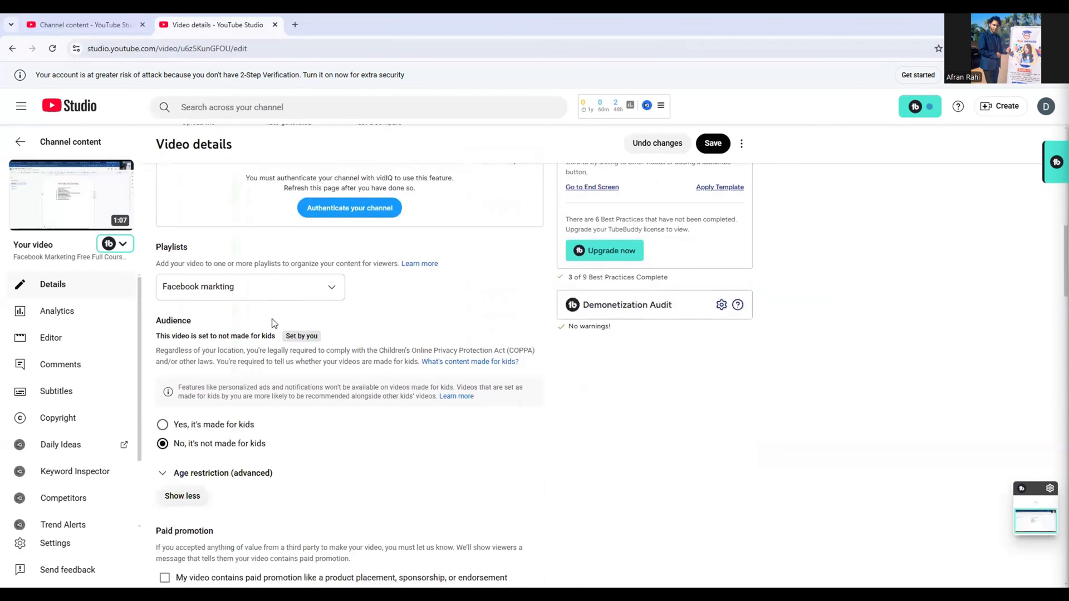
{"action": "scroll", "coordinate": [272, 323], "scroll_direction": "down", "scroll_amount": 3}
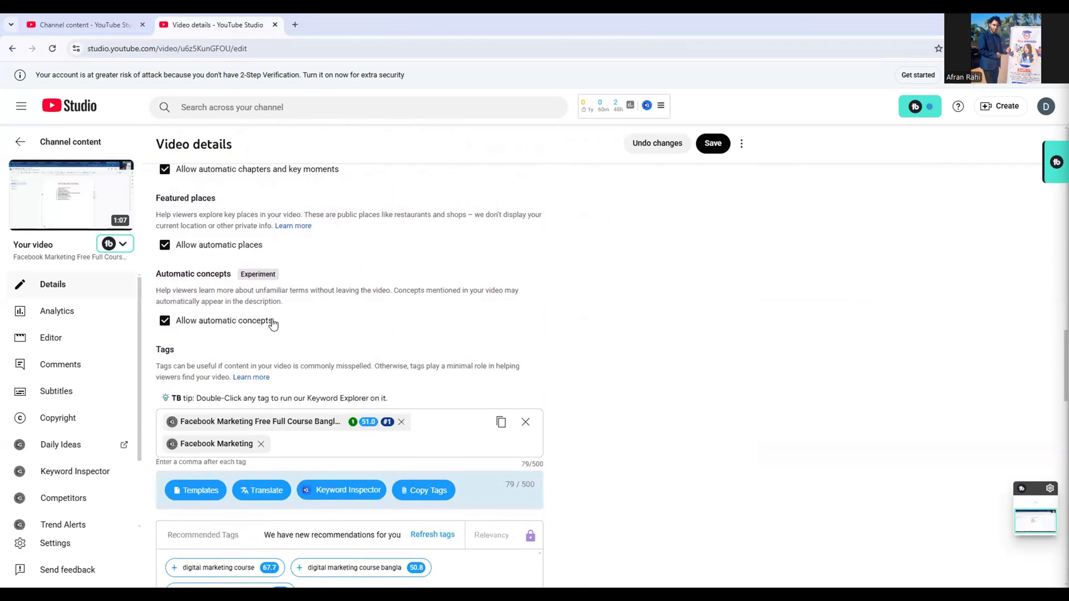
{"action": "left_click", "coordinate": [289, 401]}
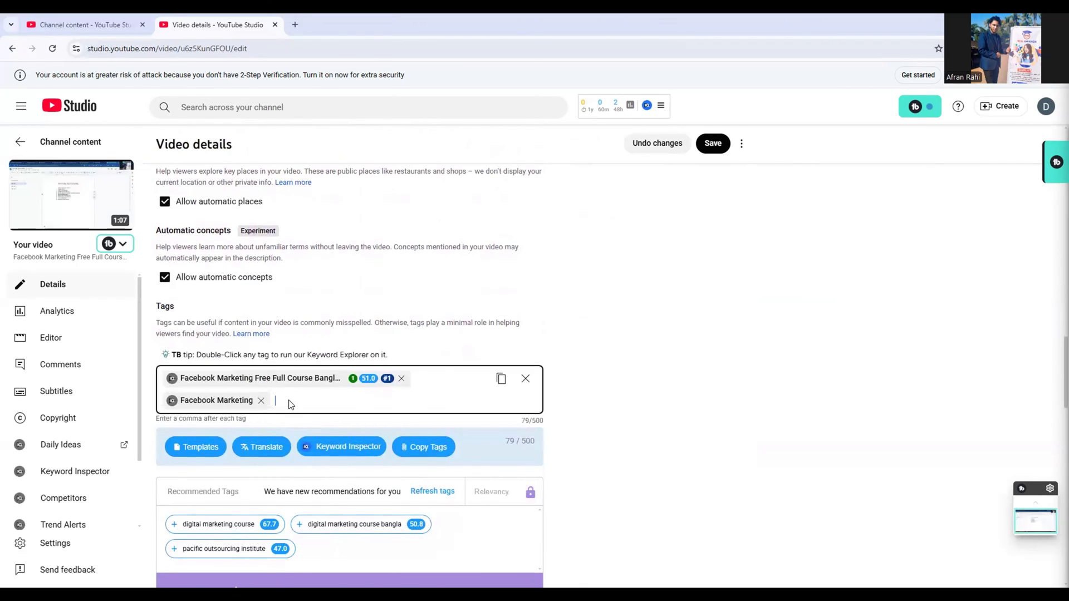
{"action": "right_click", "coordinate": [288, 401]}
{"action": "left_click", "coordinate": [323, 276]}
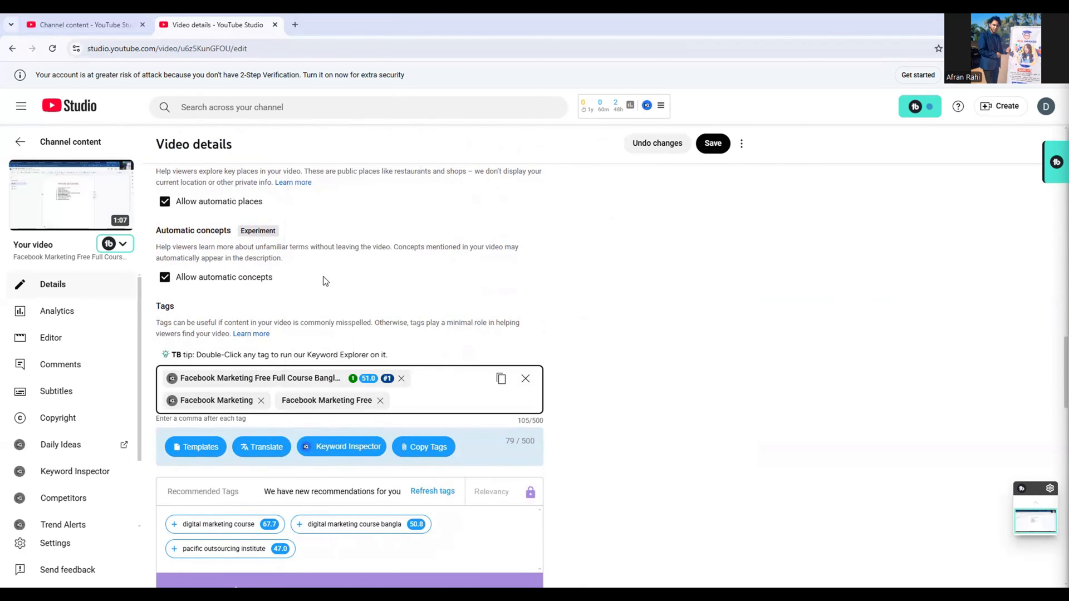
Copy "Facebook Marketing Free Full Course" from the first line of the description and add it to the tags
{"action": "scroll", "coordinate": [367, 244], "scroll_direction": "up", "scroll_amount": 1}
{"action": "scroll", "coordinate": [367, 244], "scroll_direction": "up", "scroll_amount": 15}
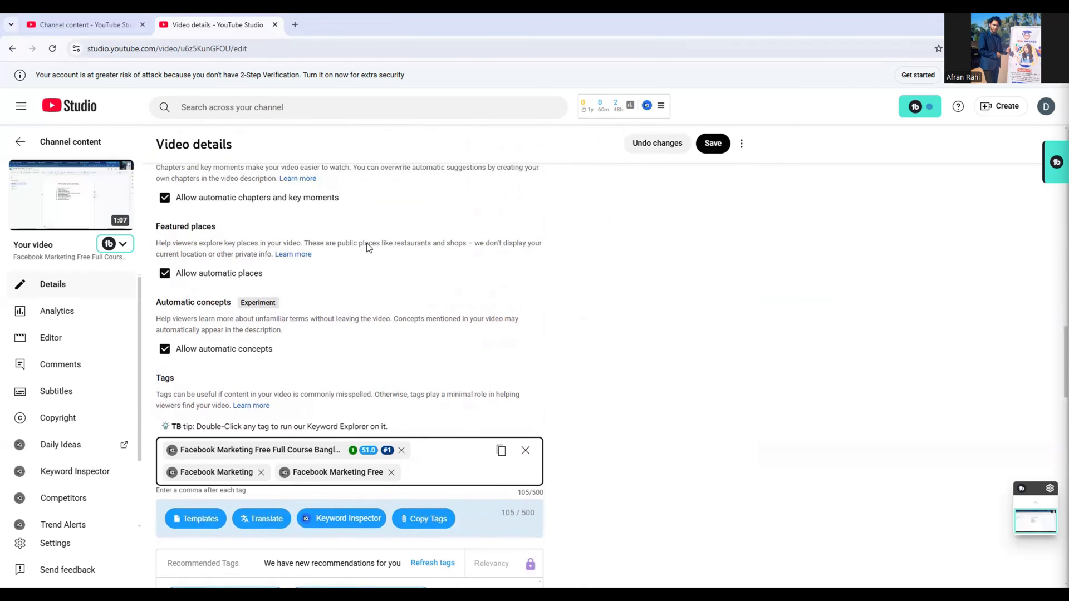
{"action": "scroll", "coordinate": [368, 249], "scroll_direction": "up", "scroll_amount": 5}
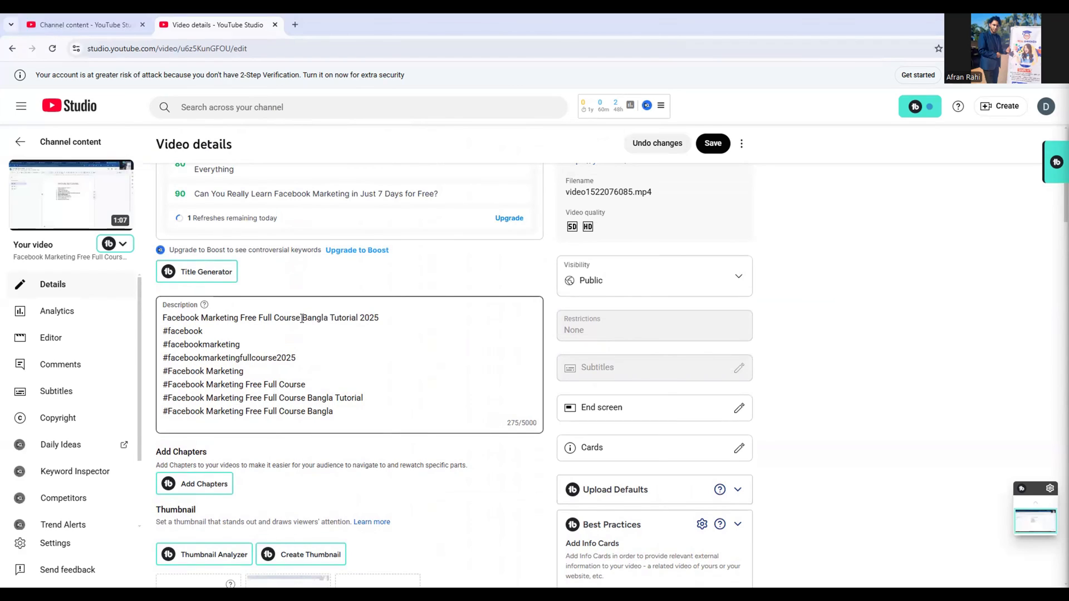
{"action": "left_click_drag", "start_coordinate": [303, 319], "coordinate": [161, 324]}
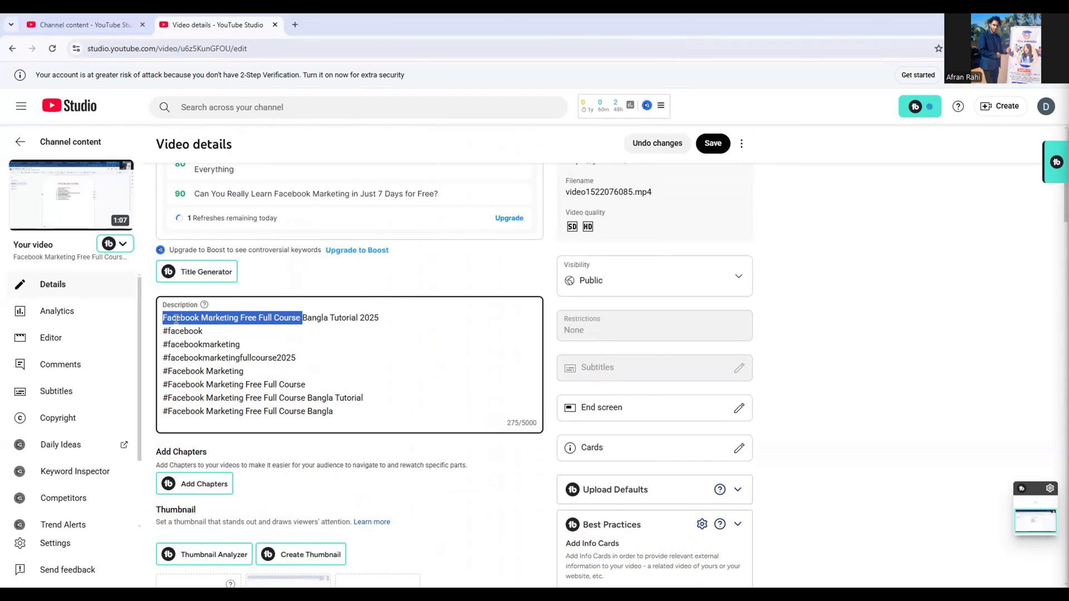
{"action": "right_click", "coordinate": [176, 318]}
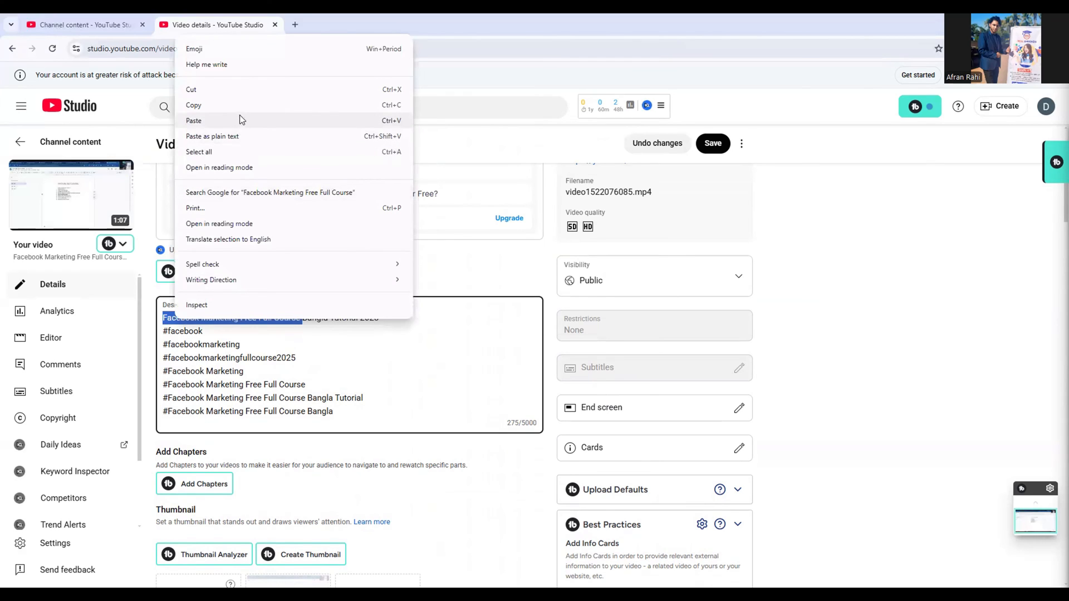
{"action": "left_click", "coordinate": [241, 108]}
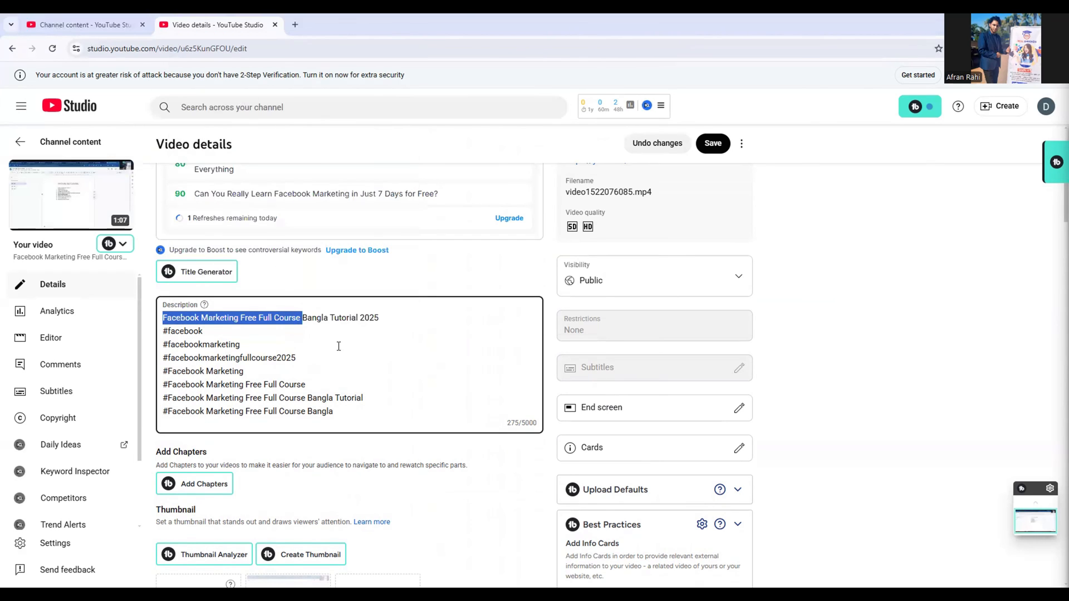
{"action": "scroll", "coordinate": [337, 346], "scroll_direction": "down", "scroll_amount": 3}
{"action": "scroll", "coordinate": [338, 345], "scroll_direction": "down", "scroll_amount": 15}
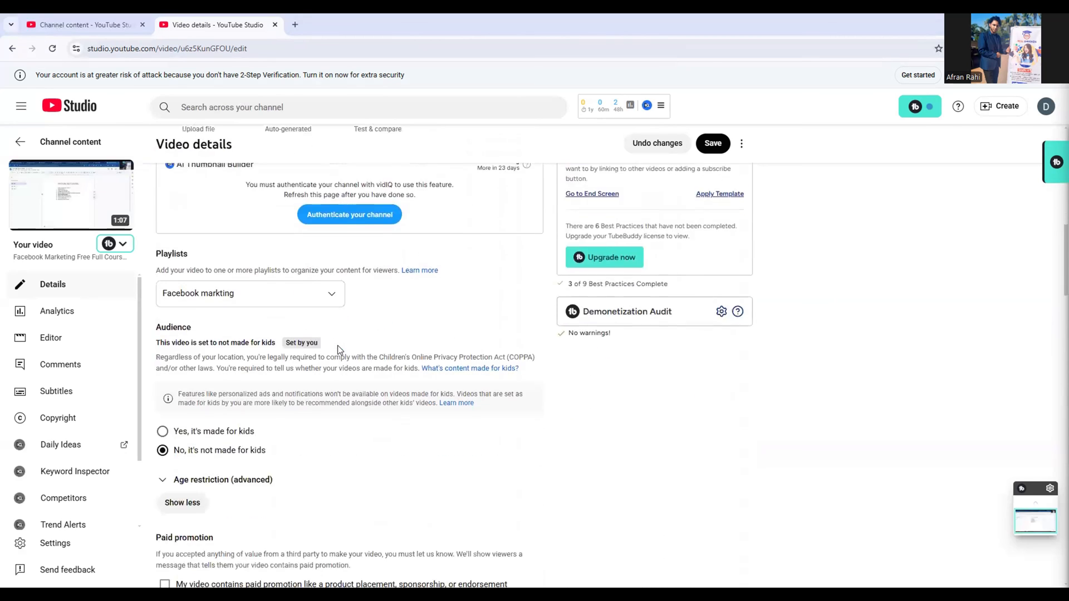
{"action": "scroll", "coordinate": [338, 345], "scroll_direction": "down", "scroll_amount": 1}
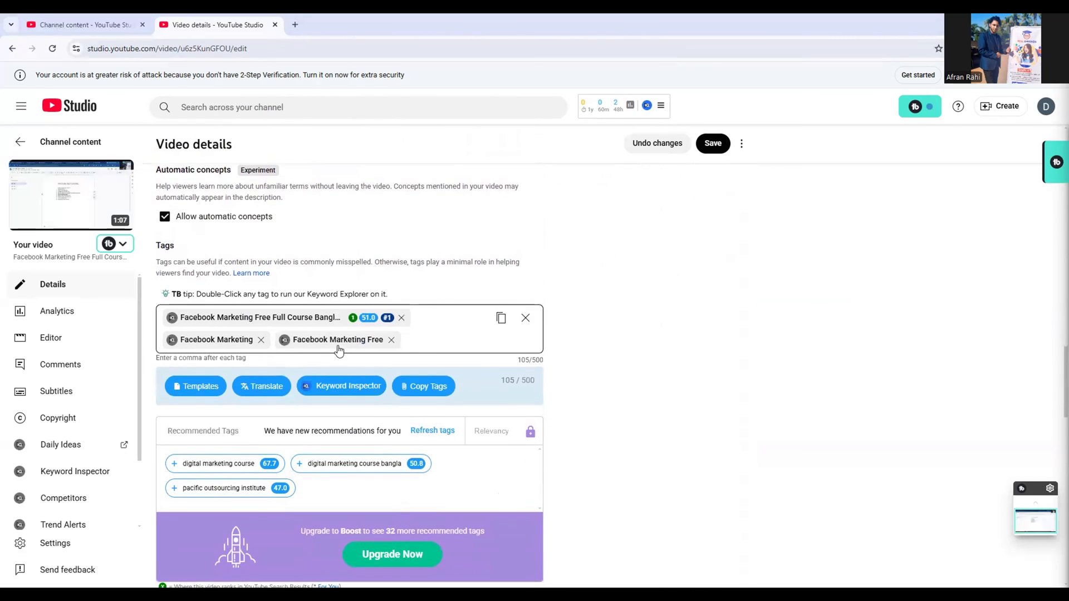
{"action": "left_click", "coordinate": [415, 336]}
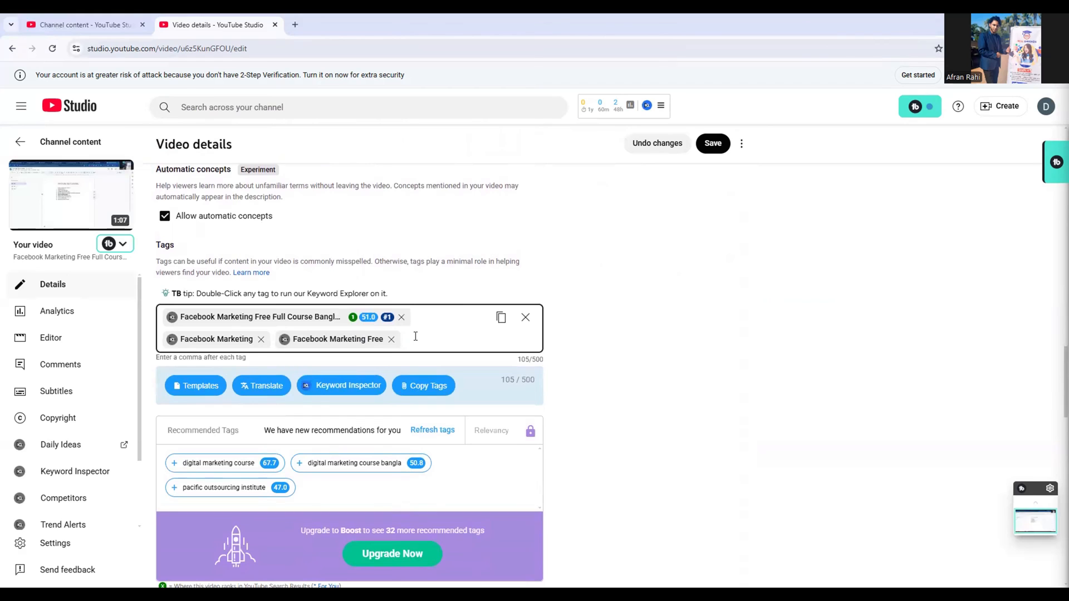
{"action": "right_click", "coordinate": [416, 336]}
{"action": "left_click", "coordinate": [448, 445]}
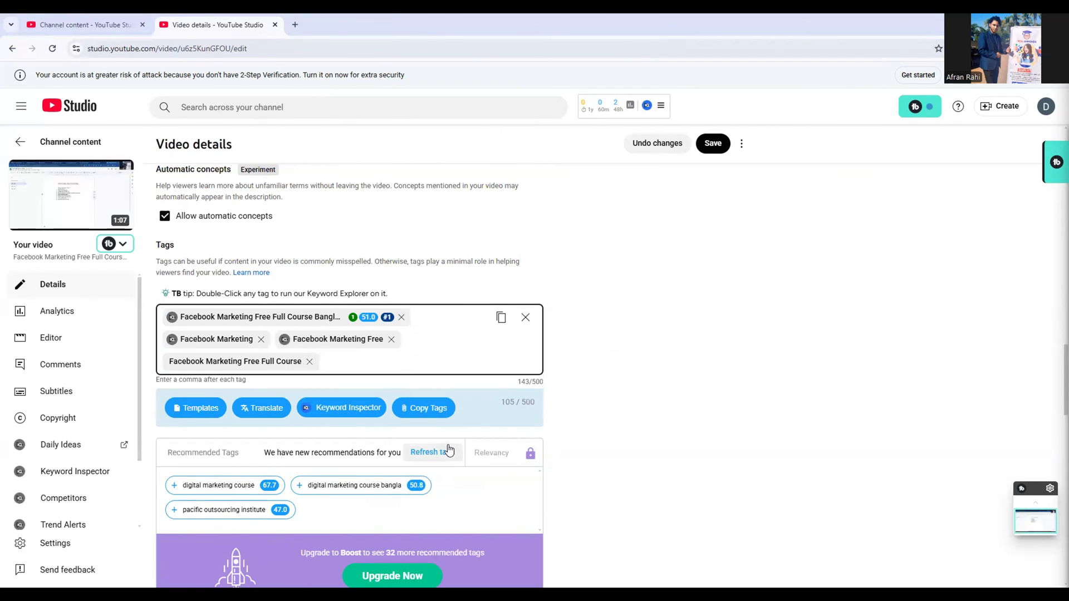
Copy "Facebook Marketing Free Full Course Bangla Tutorial" from the first line of the description and paste it as a new tag
{"action": "scroll", "coordinate": [478, 341], "scroll_direction": "up", "scroll_amount": 15}
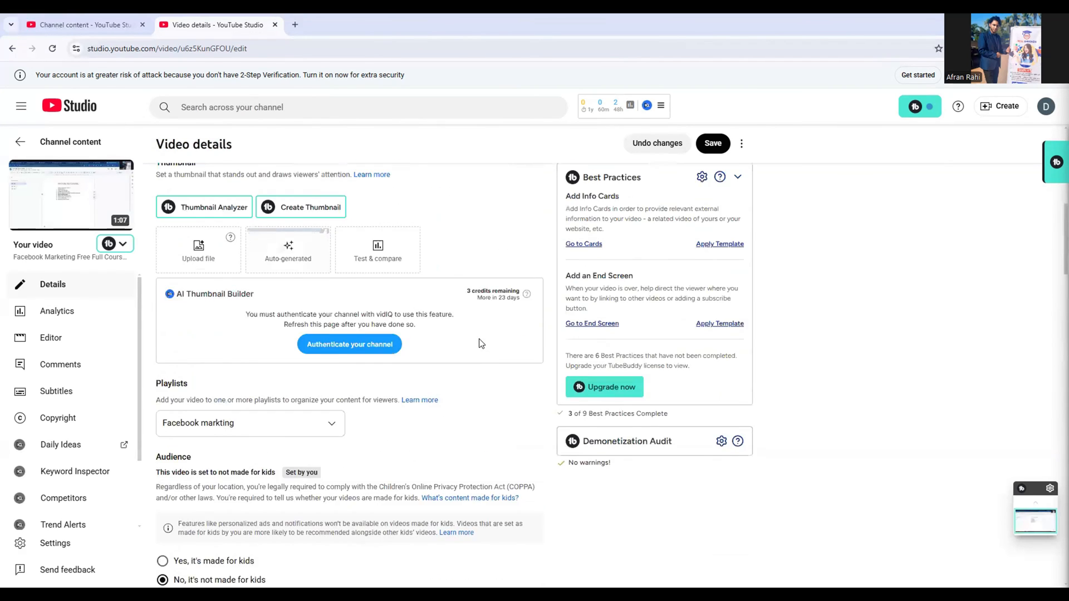
{"action": "scroll", "coordinate": [482, 343], "scroll_direction": "up", "scroll_amount": 6}
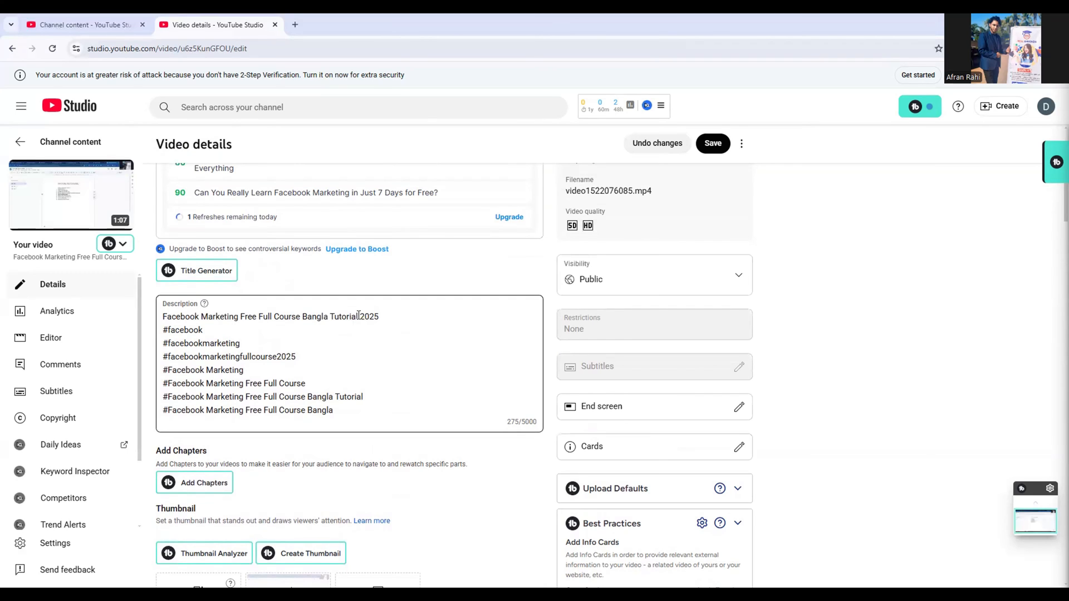
{"action": "left_click_drag", "start_coordinate": [358, 316], "coordinate": [165, 314]}
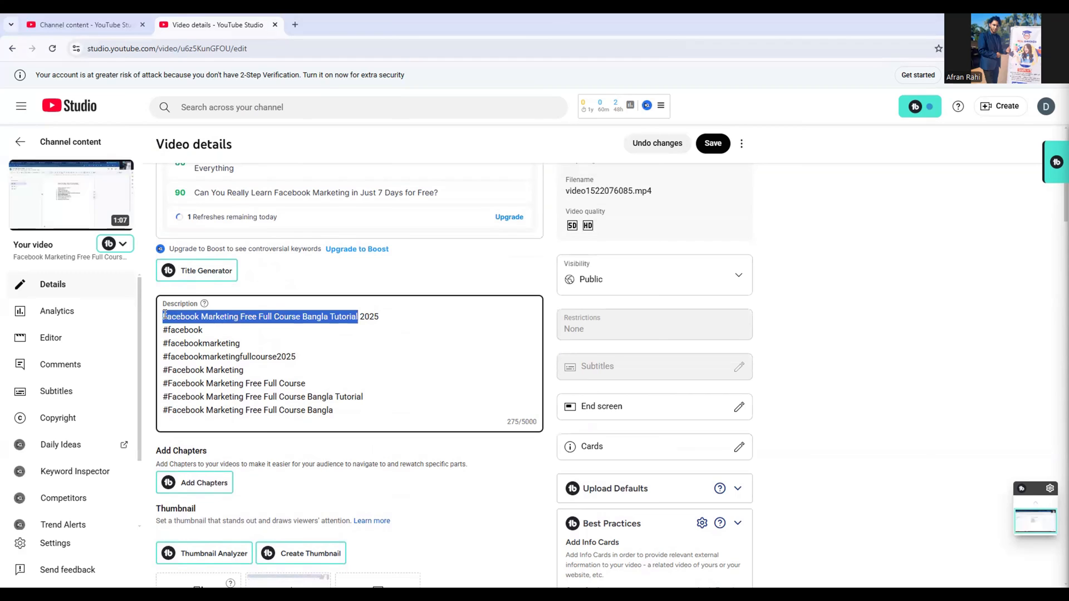
{"action": "right_click", "coordinate": [164, 315]}
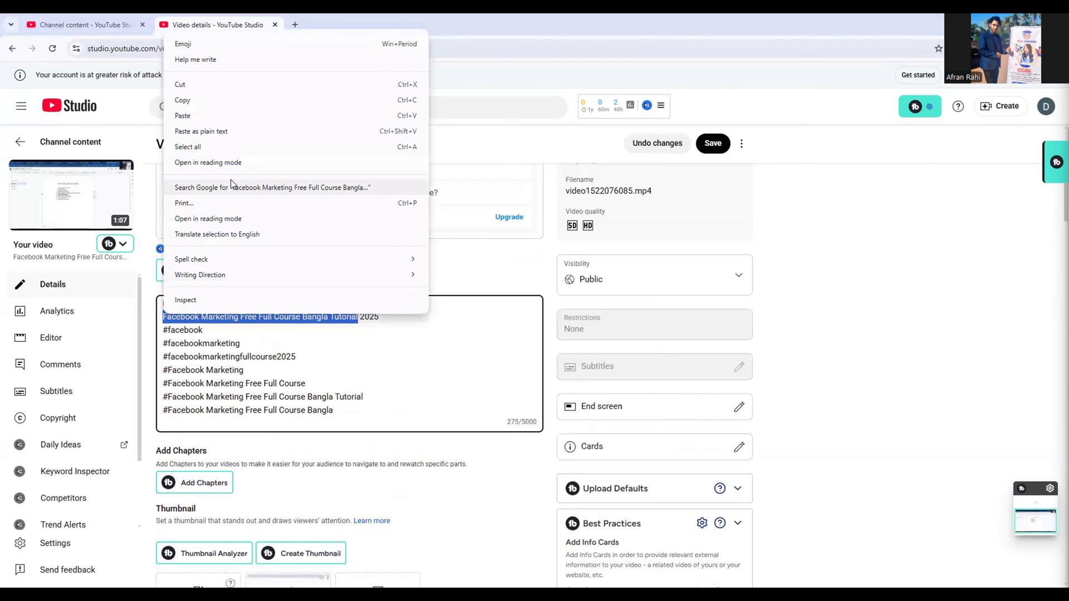
{"action": "left_click", "coordinate": [224, 99]}
{"action": "left_click", "coordinate": [397, 402]}
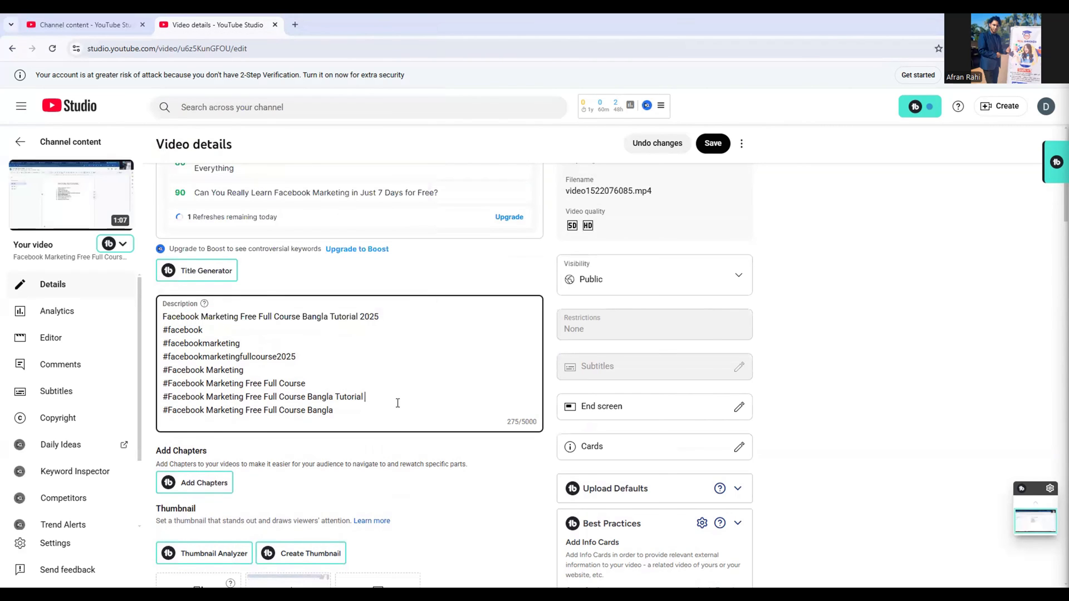
{"action": "scroll", "coordinate": [397, 402], "scroll_direction": "down", "scroll_amount": 5}
{"action": "scroll", "coordinate": [397, 402], "scroll_direction": "down", "scroll_amount": 15}
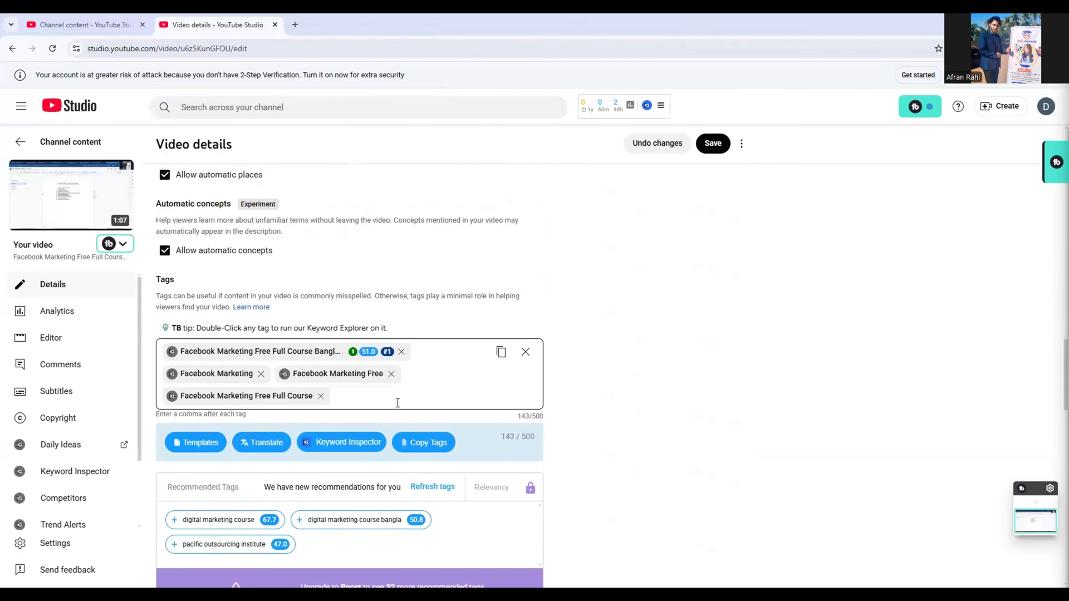
{"action": "right_click", "coordinate": [342, 399]}
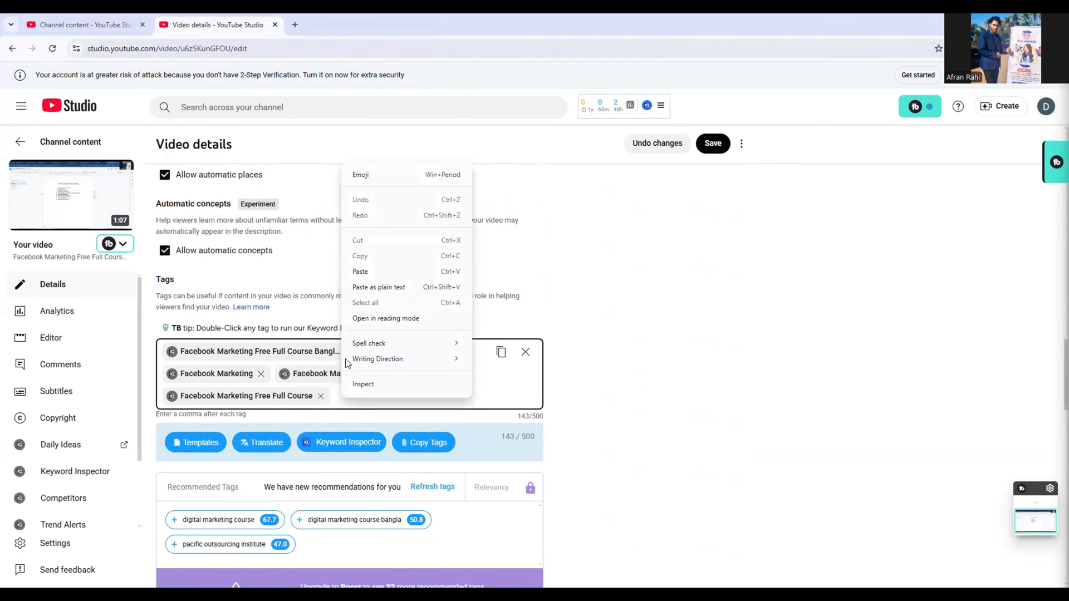
{"action": "left_click", "coordinate": [371, 272]}
Copy "Facebook Marketing Free Full Course Bangla" from the last hashtag of the description, without the # sign, and add it to the tags
{"action": "scroll", "coordinate": [370, 276], "scroll_direction": "up", "scroll_amount": 5}
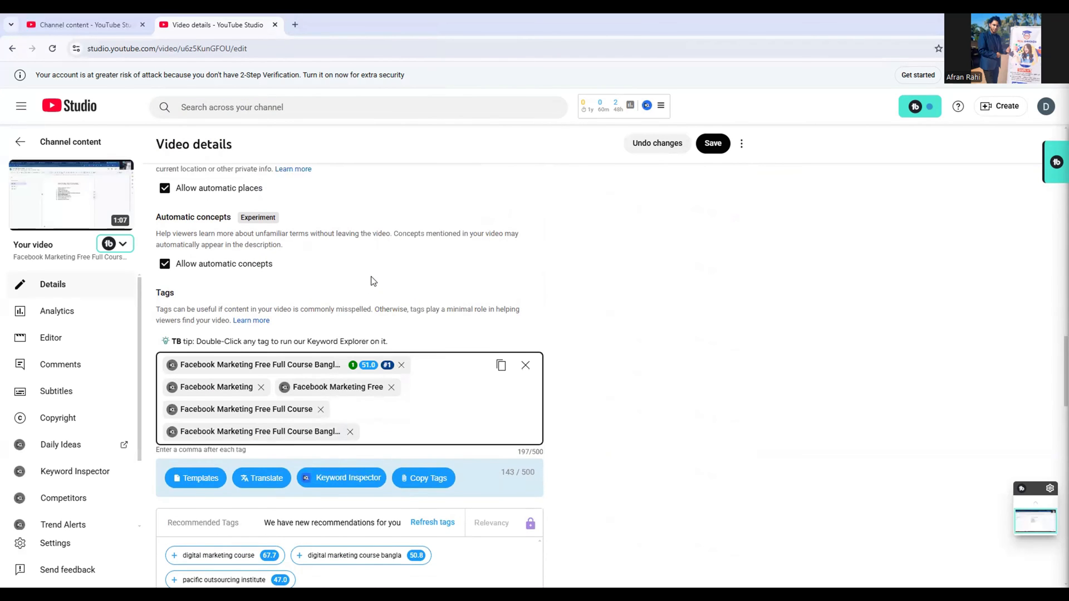
{"action": "scroll", "coordinate": [372, 277], "scroll_direction": "down", "scroll_amount": 3}
{"action": "scroll", "coordinate": [372, 276], "scroll_direction": "up", "scroll_amount": 15}
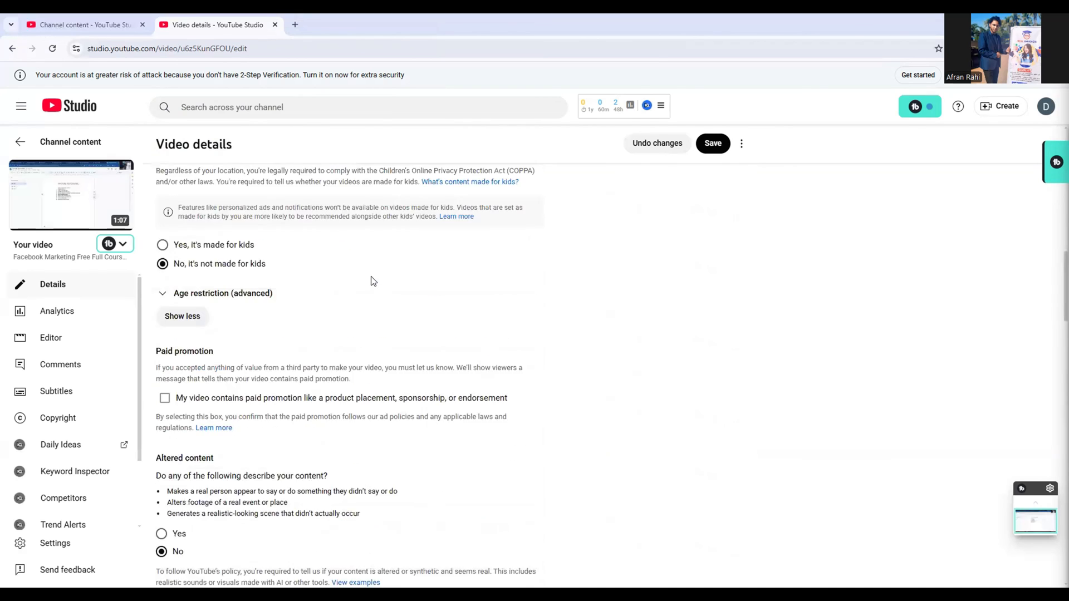
{"action": "scroll", "coordinate": [372, 279], "scroll_direction": "up", "scroll_amount": 2}
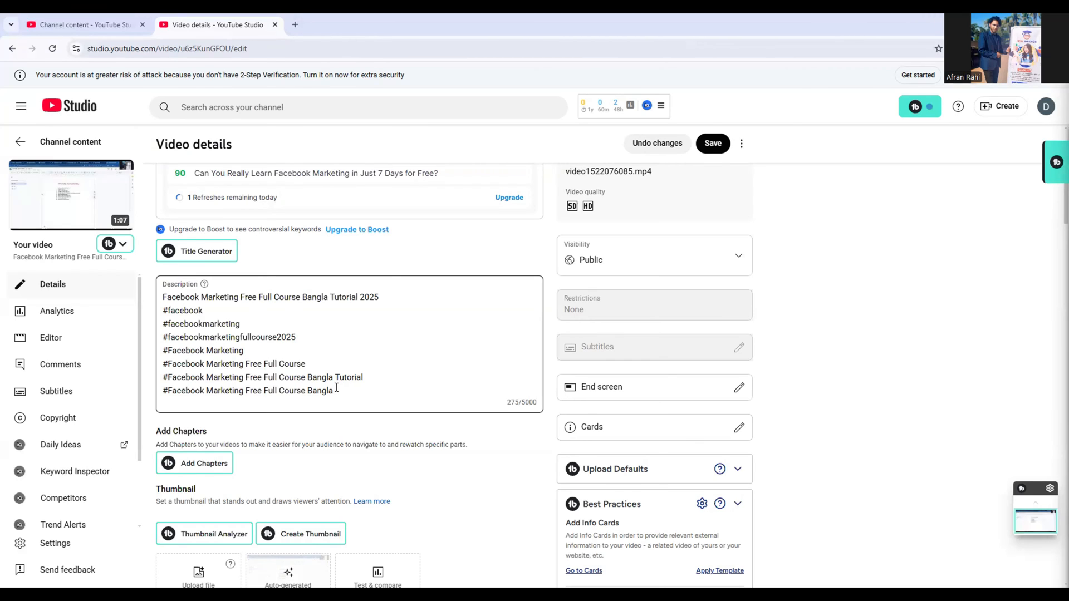
{"action": "left_click_drag", "start_coordinate": [335, 391], "coordinate": [170, 392]}
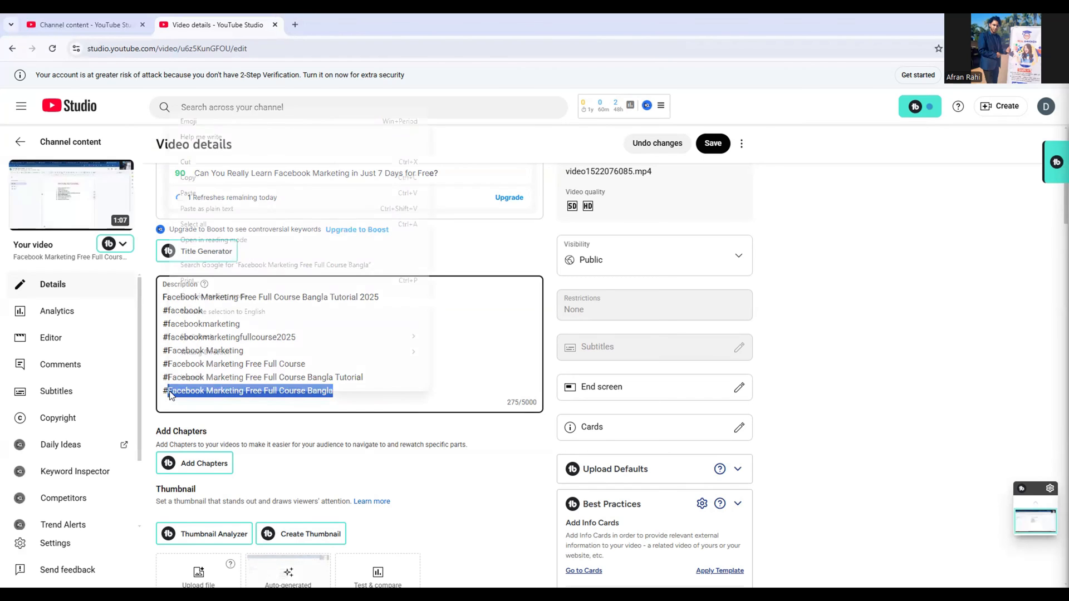
{"action": "right_click", "coordinate": [170, 391]}
{"action": "left_click", "coordinate": [210, 179]}
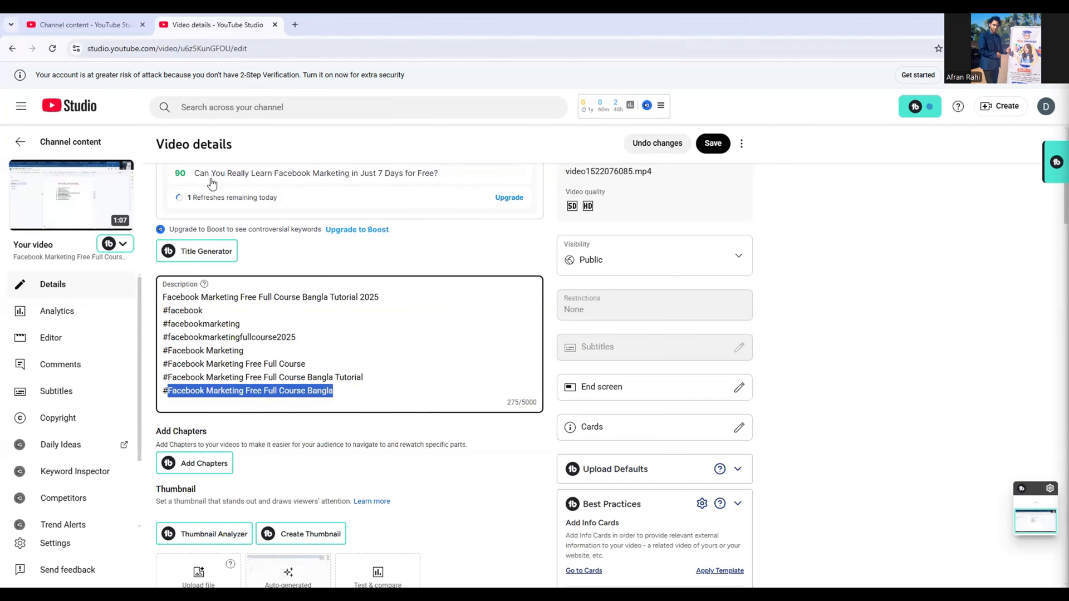
{"action": "left_click", "coordinate": [382, 383]}
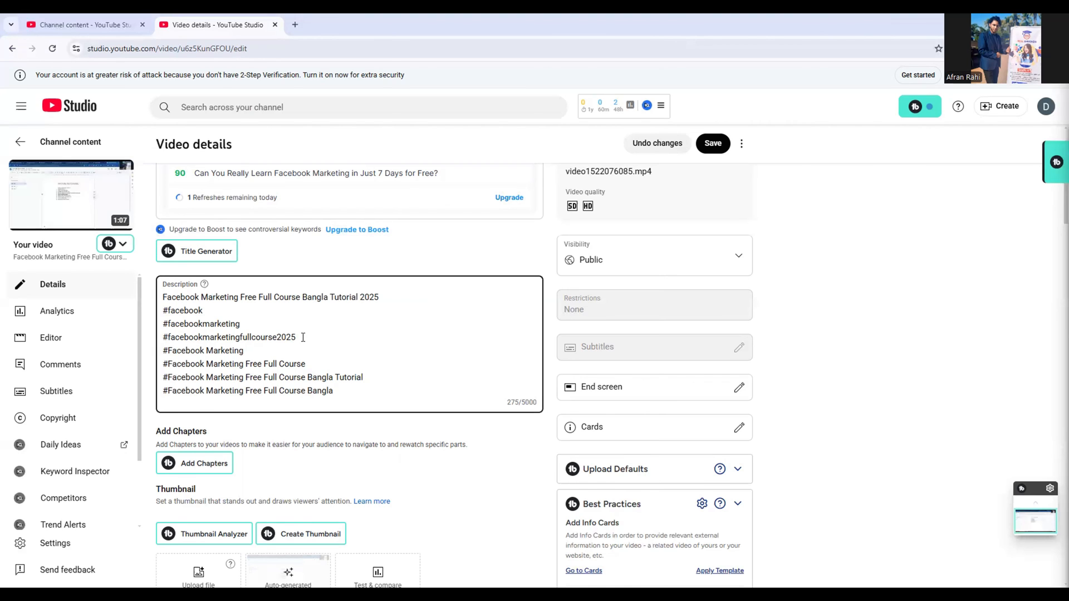
{"action": "scroll", "coordinate": [302, 337], "scroll_direction": "down", "scroll_amount": 15}
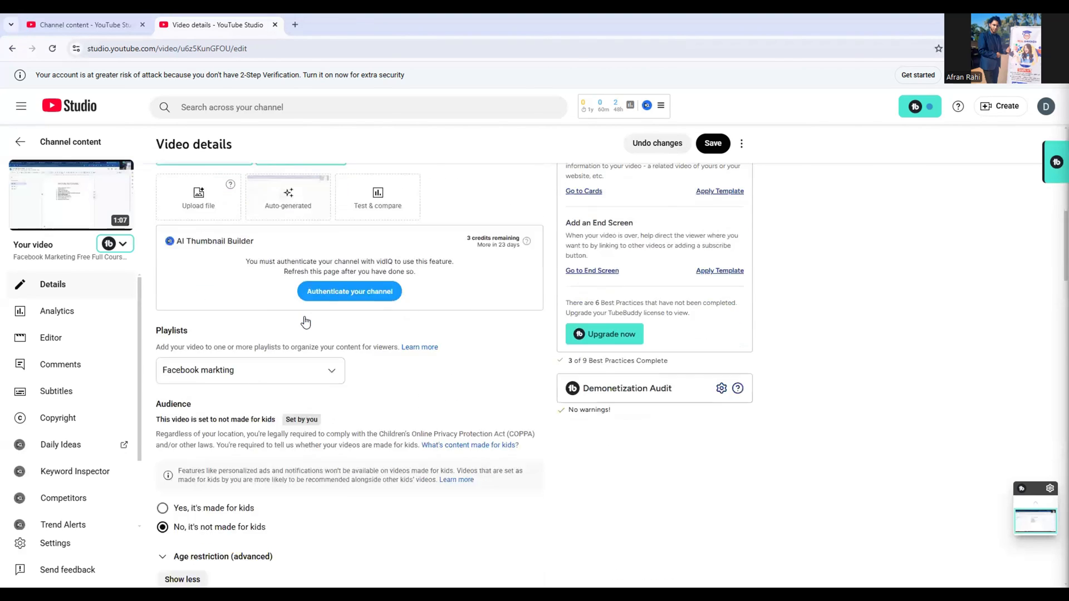
{"action": "scroll", "coordinate": [305, 318], "scroll_direction": "down", "scroll_amount": 3}
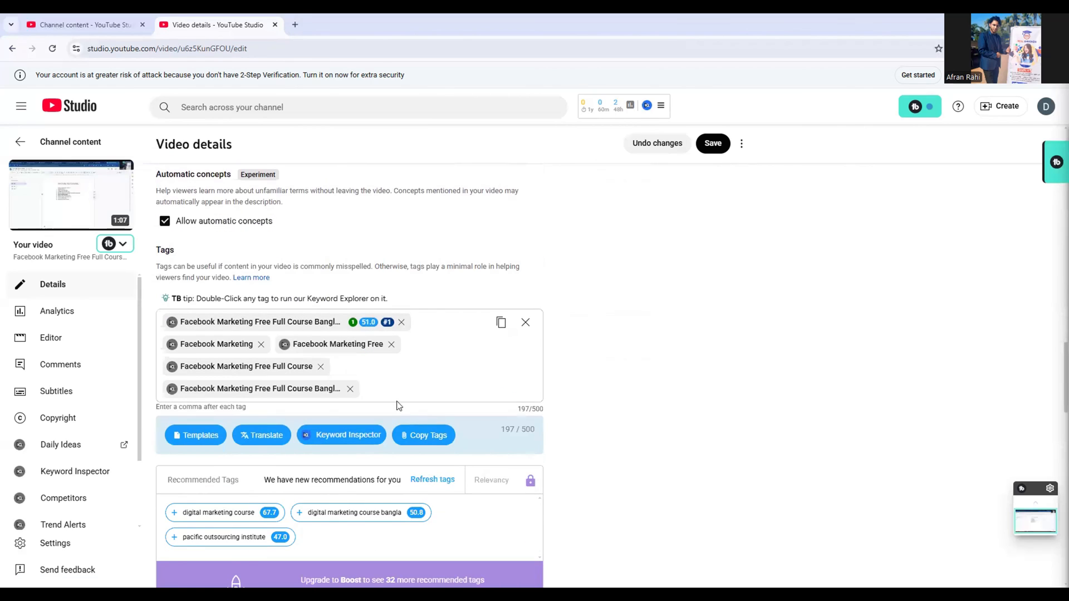
{"action": "left_click", "coordinate": [379, 384]}
{"action": "right_click", "coordinate": [378, 383]}
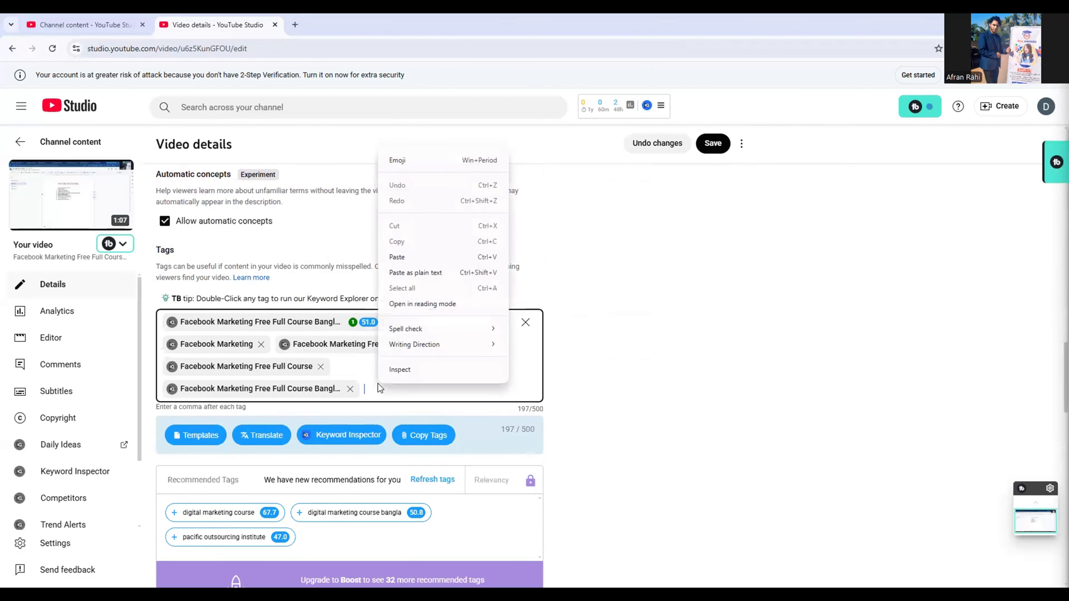
{"action": "left_click", "coordinate": [397, 257]}
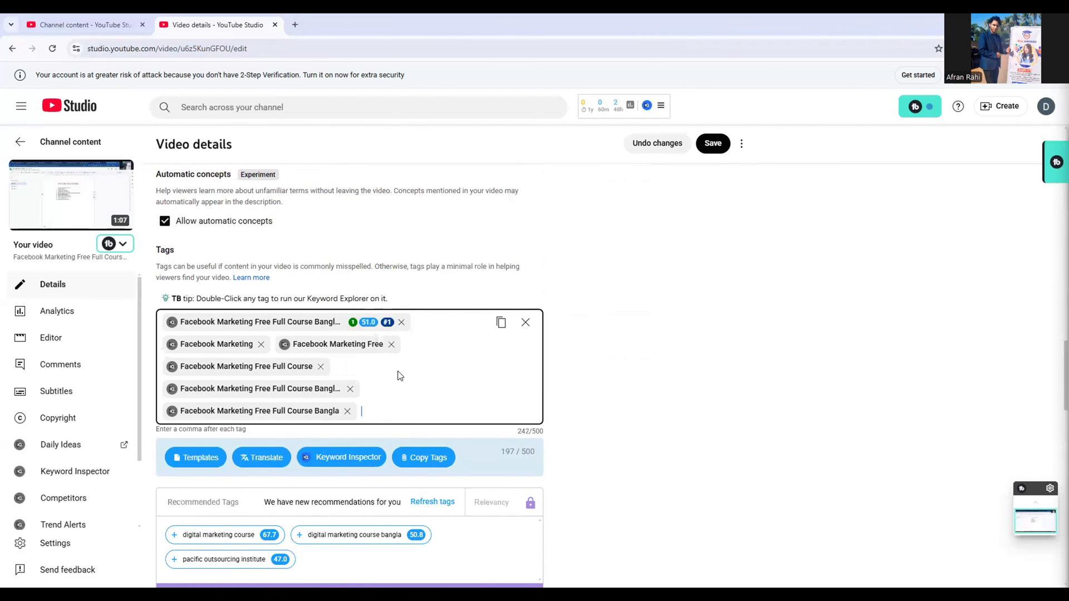
Review the description's hashtags for further phrases and add the tag "facebook marketin 2025"
{"action": "scroll", "coordinate": [397, 370], "scroll_direction": "up", "scroll_amount": 1}
{"action": "scroll", "coordinate": [398, 374], "scroll_direction": "up", "scroll_amount": 15}
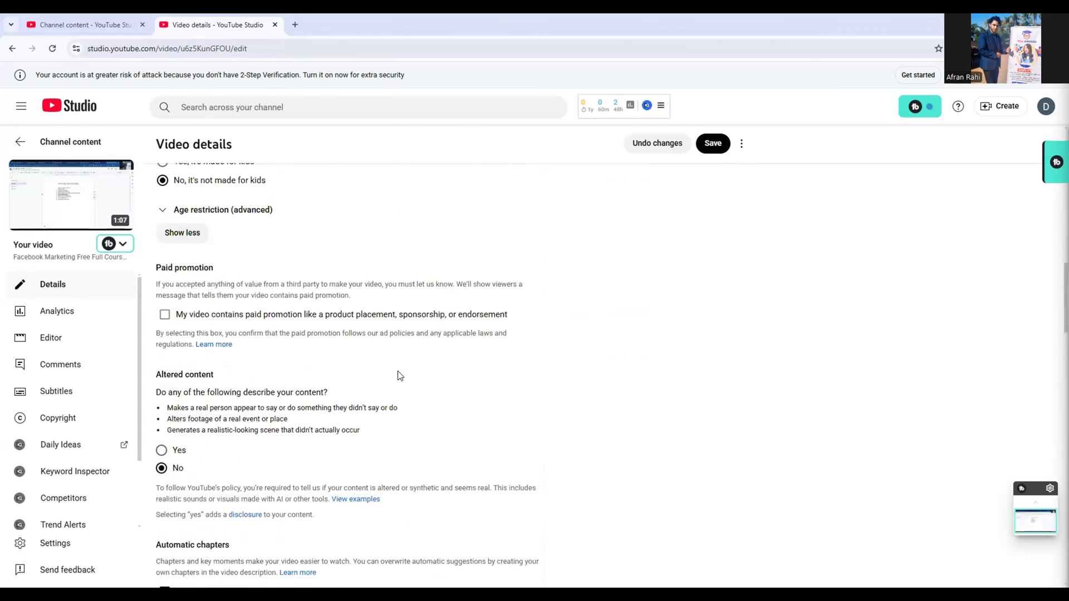
{"action": "scroll", "coordinate": [398, 371], "scroll_direction": "up", "scroll_amount": 5}
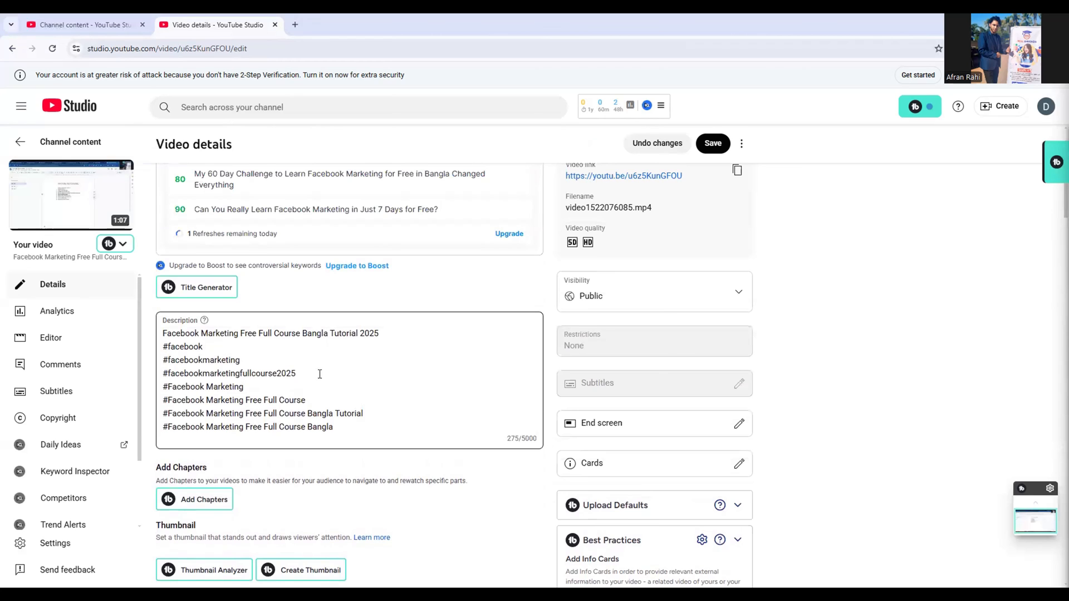
{"action": "scroll", "coordinate": [325, 401], "scroll_direction": "down", "scroll_amount": 1}
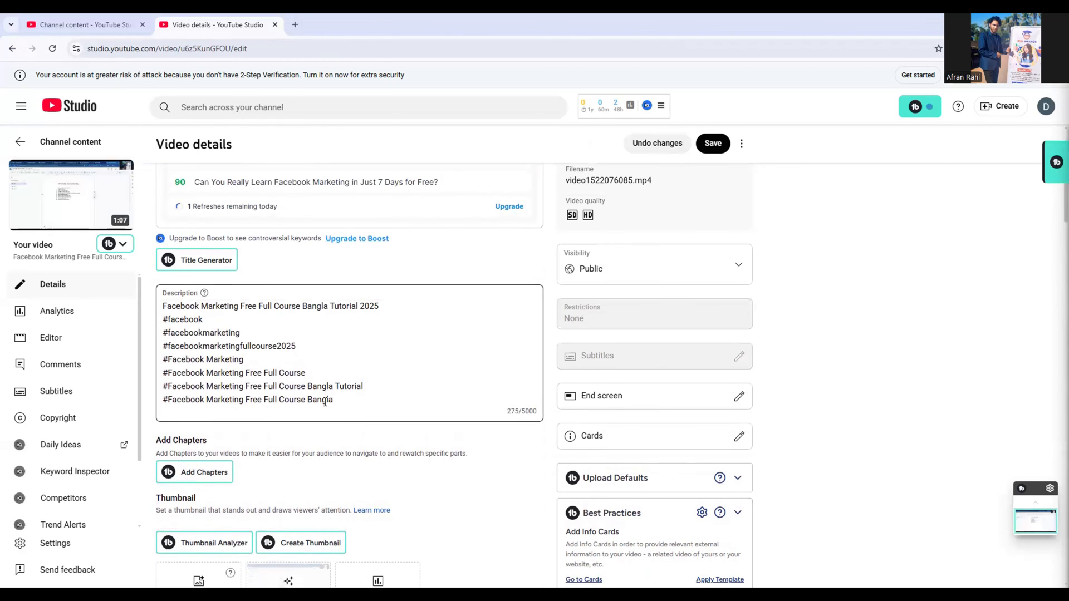
{"action": "scroll", "coordinate": [325, 401], "scroll_direction": "down", "scroll_amount": 15}
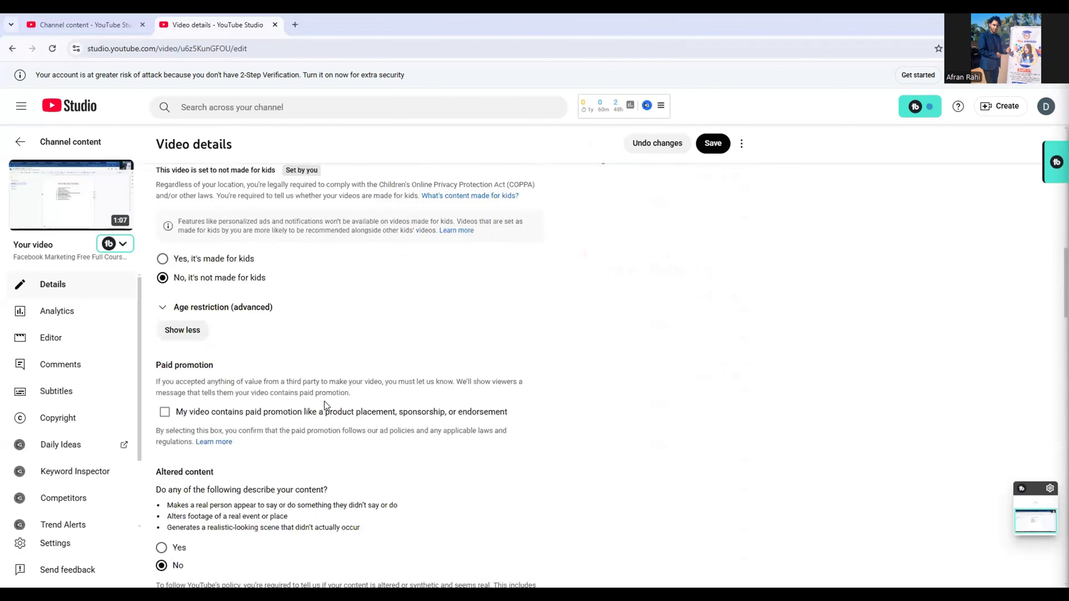
{"action": "scroll", "coordinate": [327, 406], "scroll_direction": "down", "scroll_amount": 3}
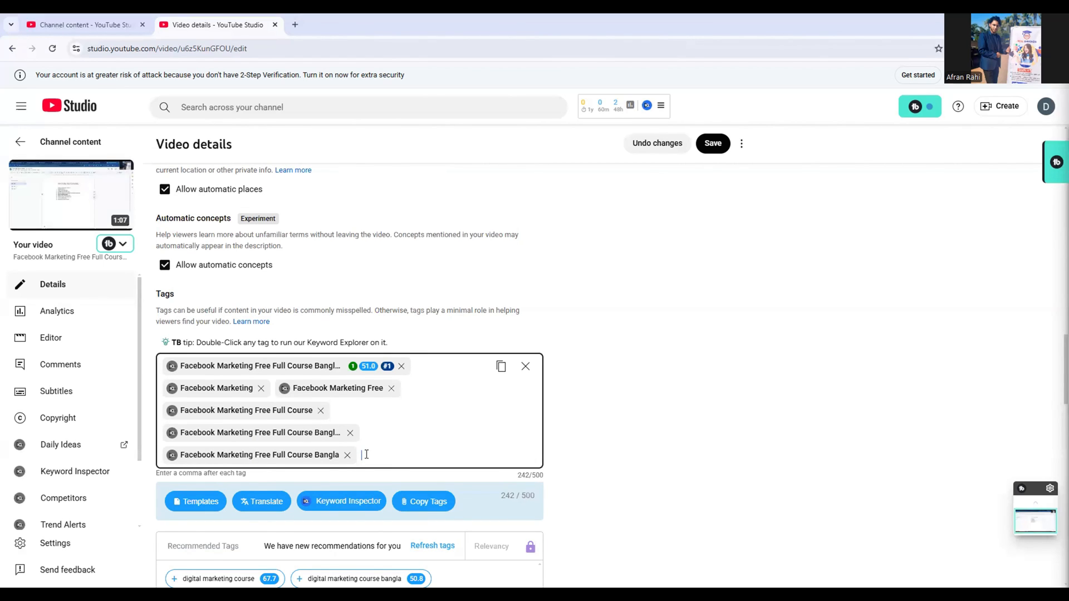
{"action": "type", "text": "faceboo"}
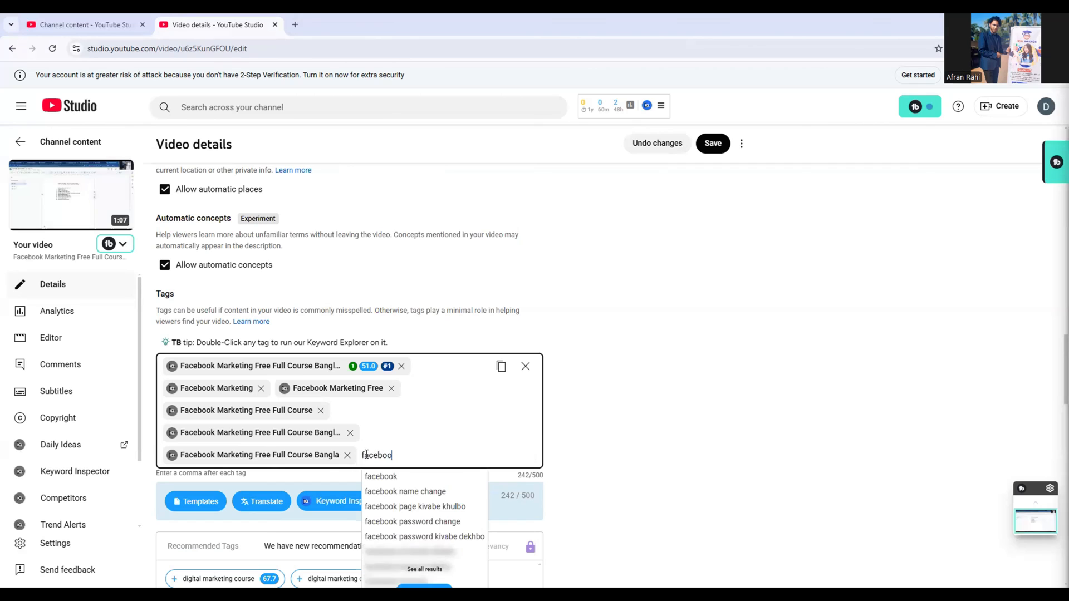
{"action": "type", "text": "k ma"}
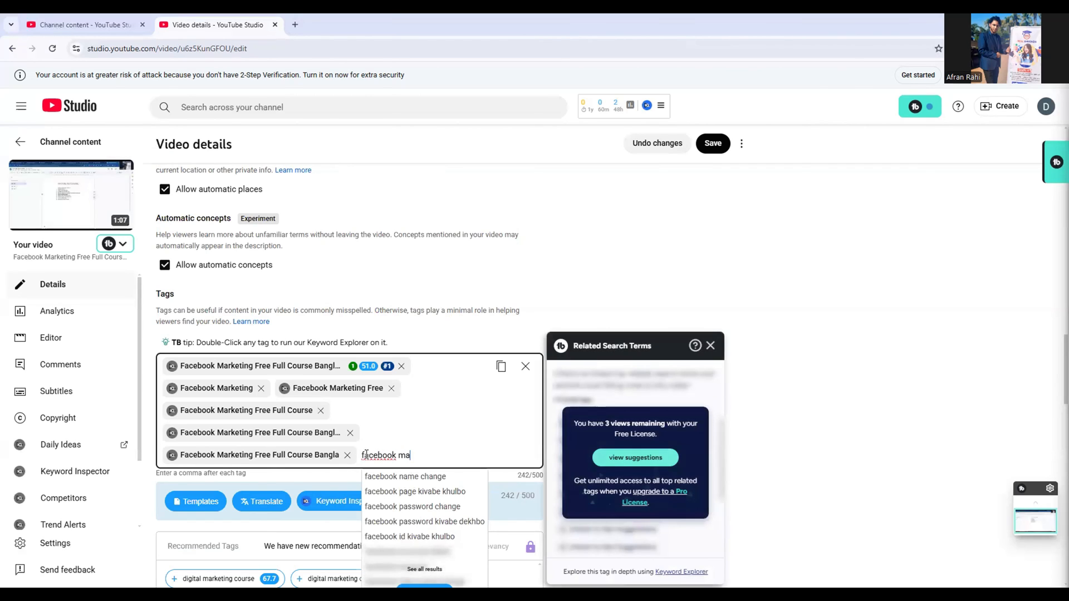
{"action": "type", "text": "rketin"}
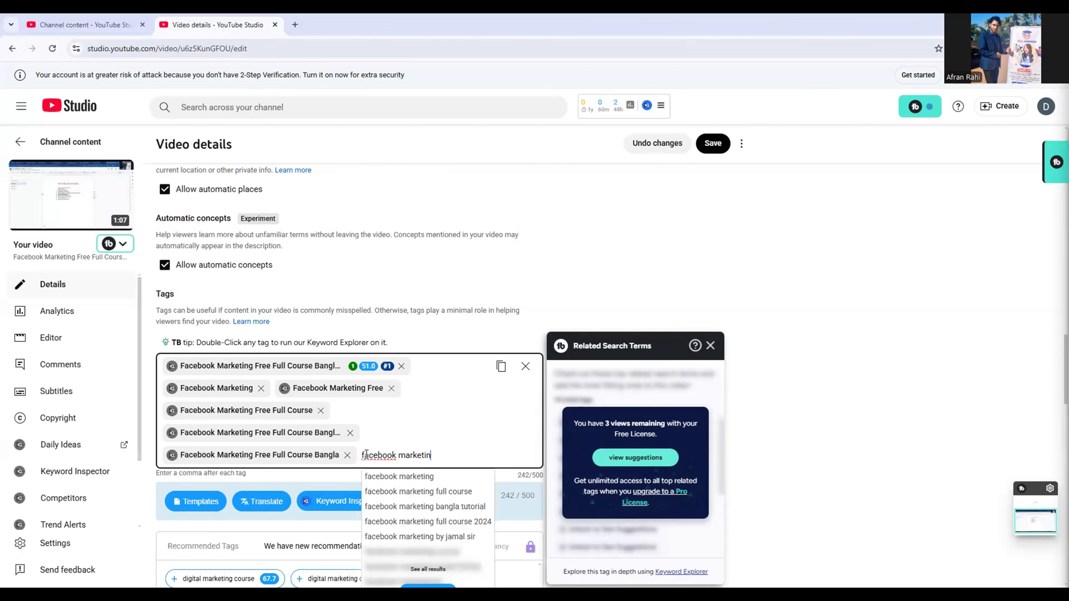
{"action": "type", "text": " 2"}
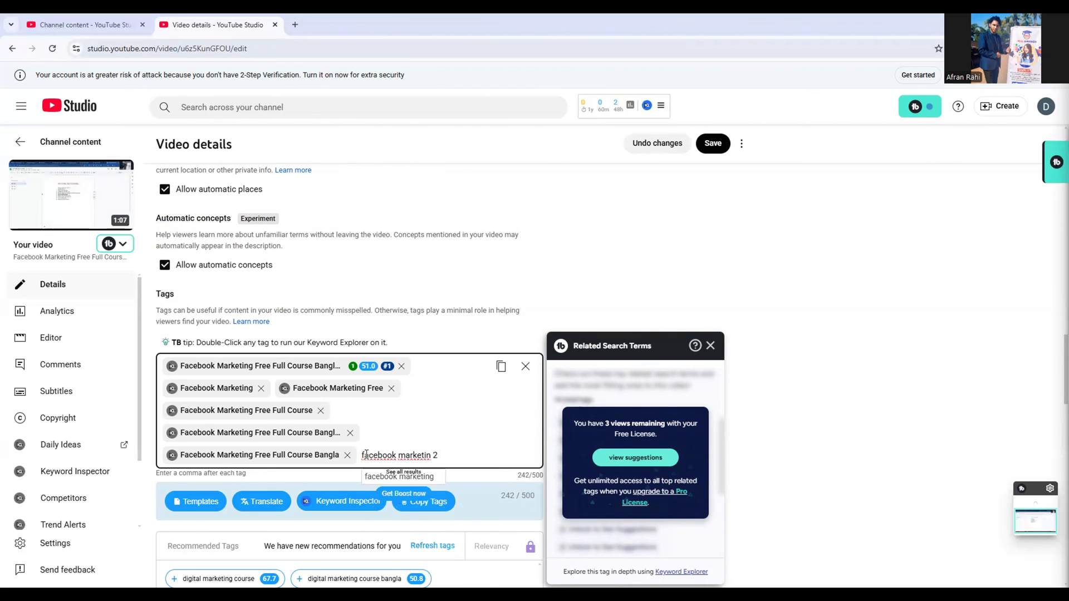
{"action": "type", "text": "025"}
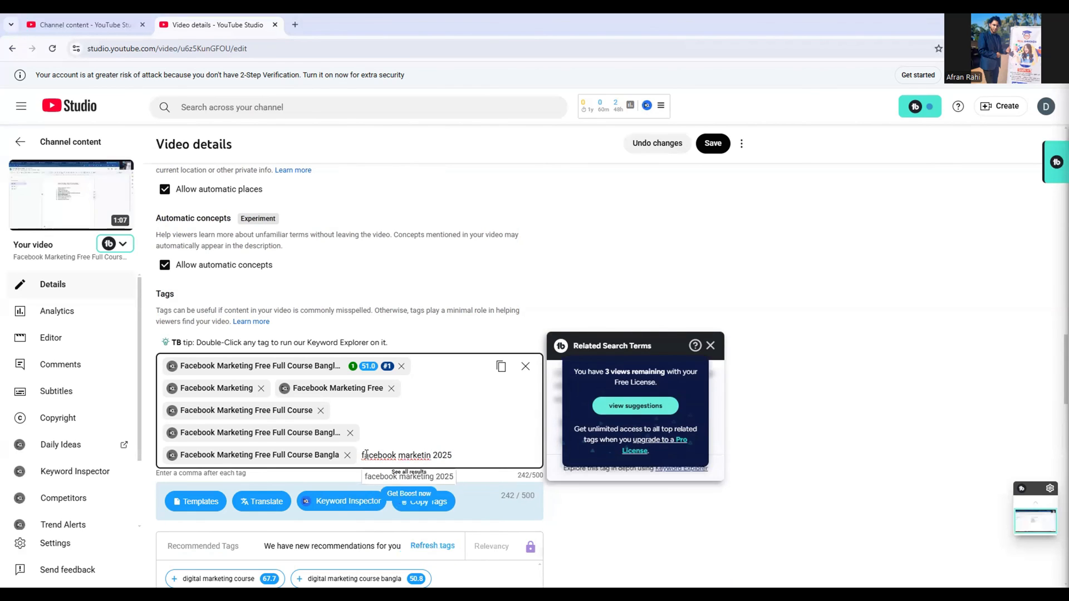
{"action": "key", "text": "Return"}
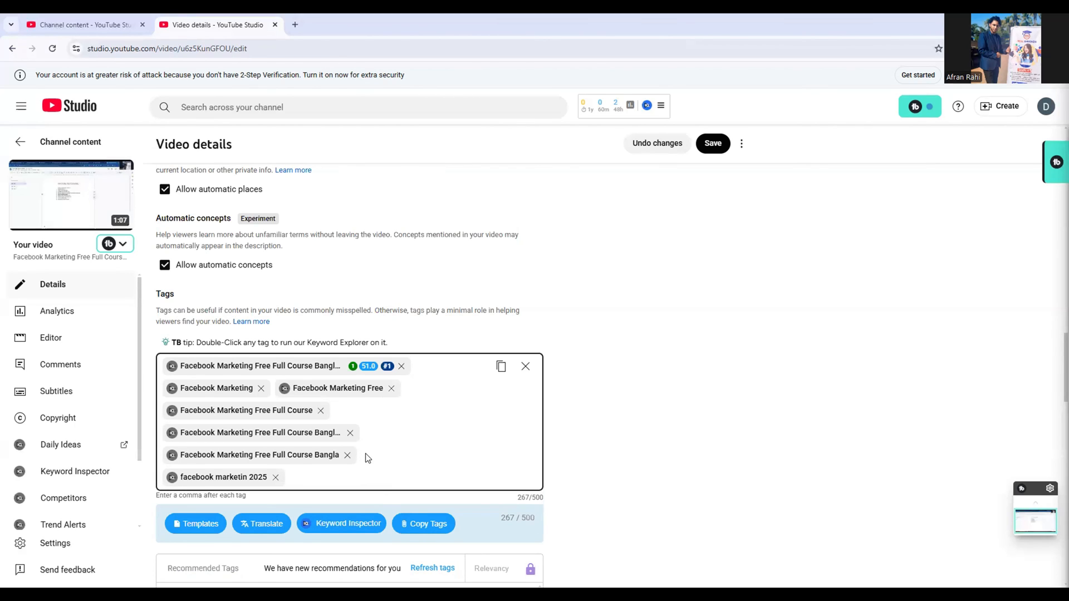
Start a tag with "facebook marketing" and add the suggested phrase "facebook marketing full course"
{"action": "type", "text": "faceb"}
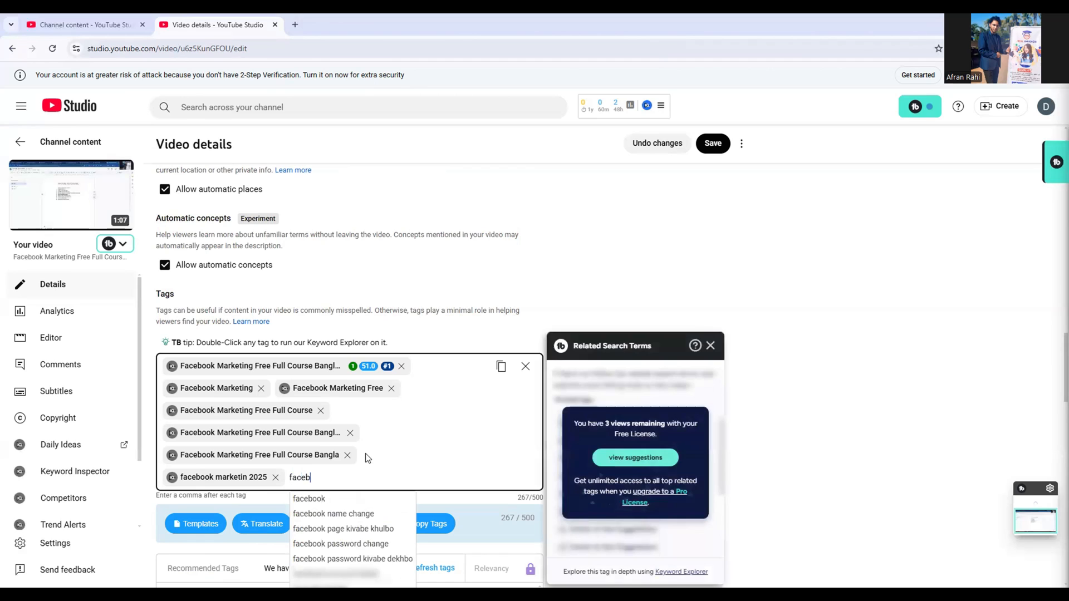
{"action": "type", "text": "ook mark"}
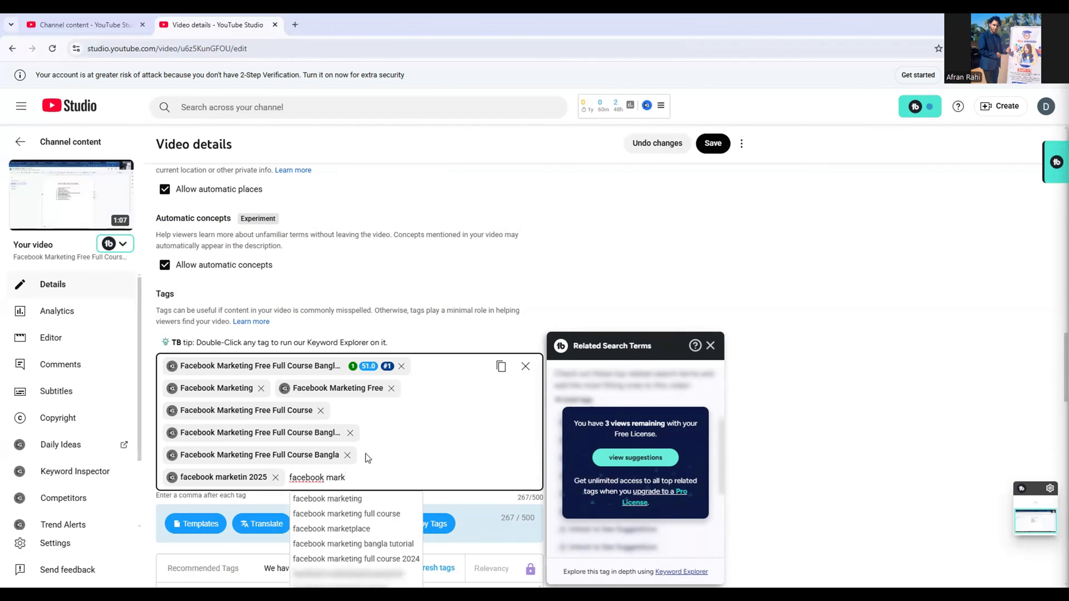
{"action": "type", "text": "eting full course"}
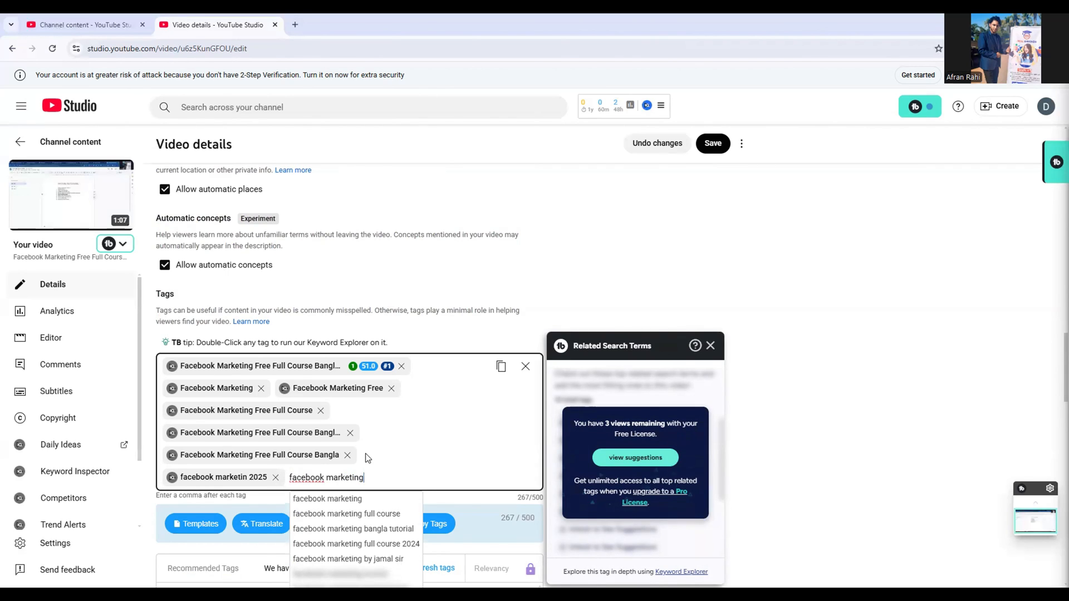
{"action": "left_click", "coordinate": [374, 519]}
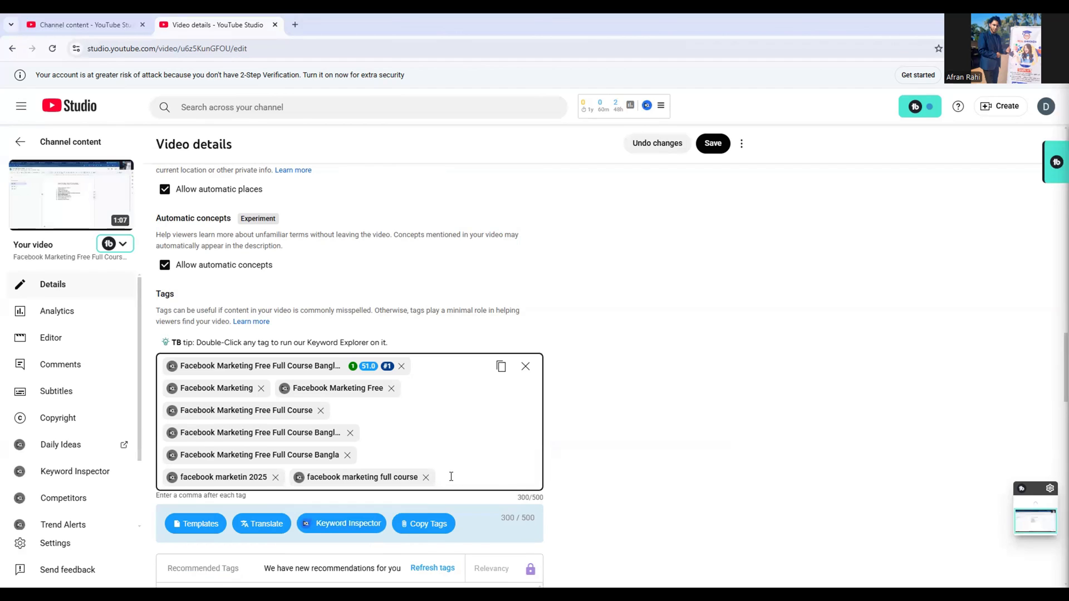
Add the tag "facebook ads" to the video's tags
{"action": "type", "text": "faceb"}
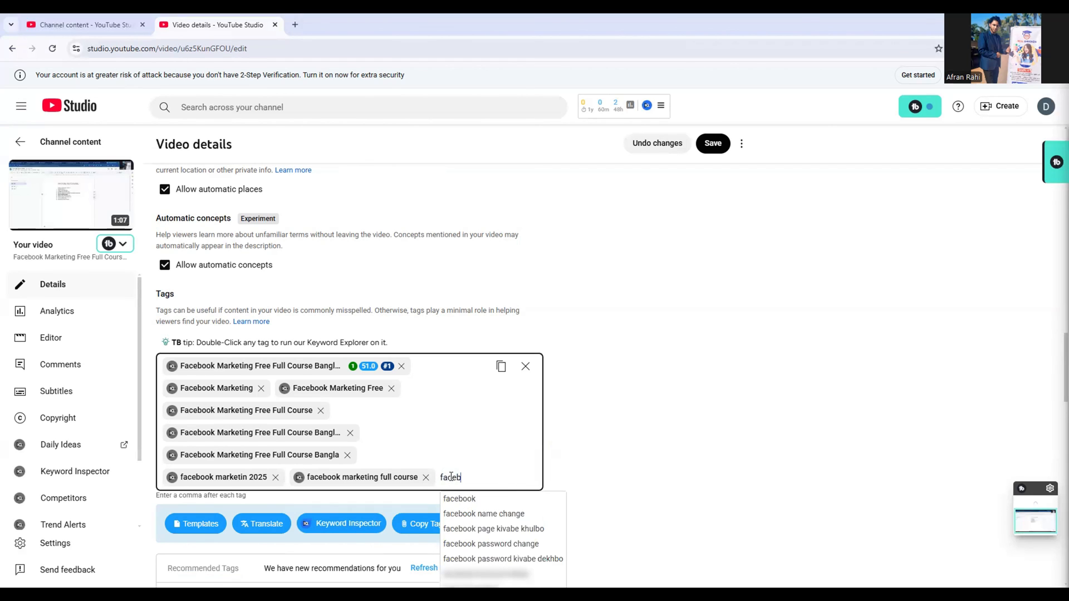
{"action": "type", "text": "ook "}
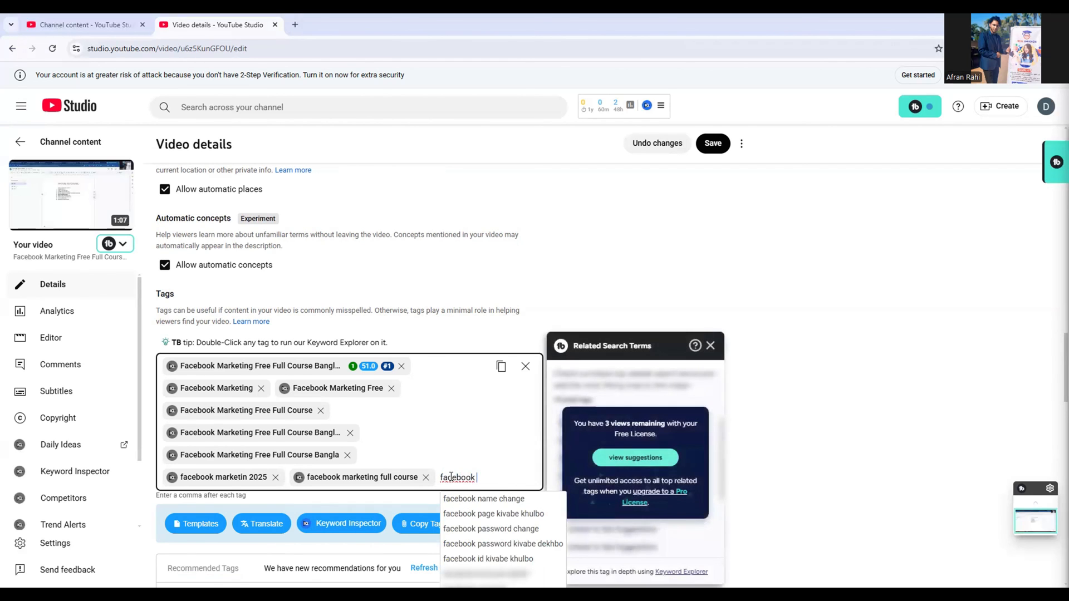
{"action": "type", "text": "ads"}
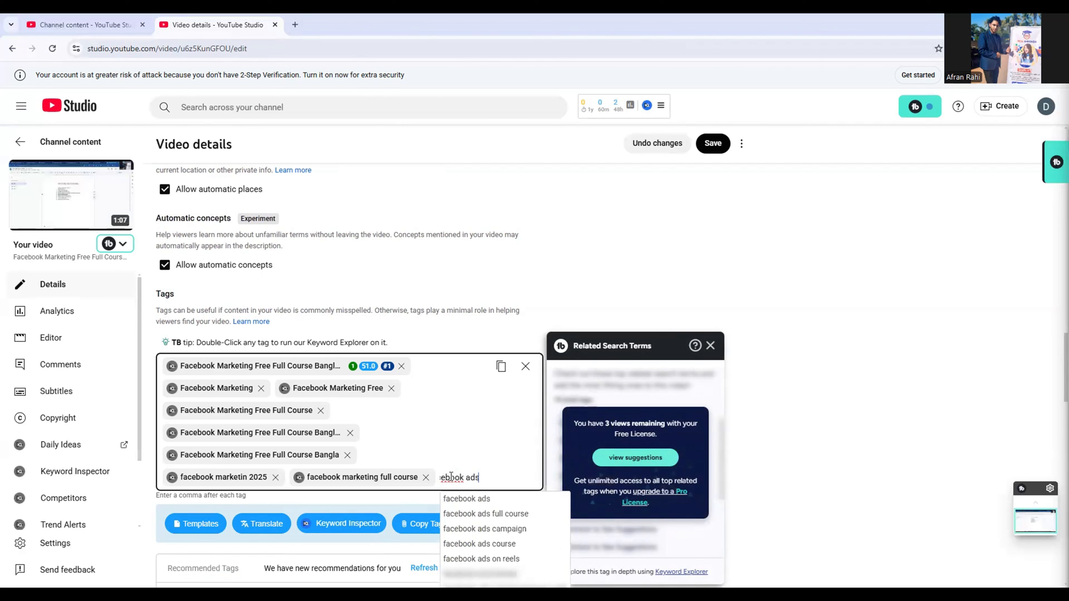
{"action": "key", "text": "Return"}
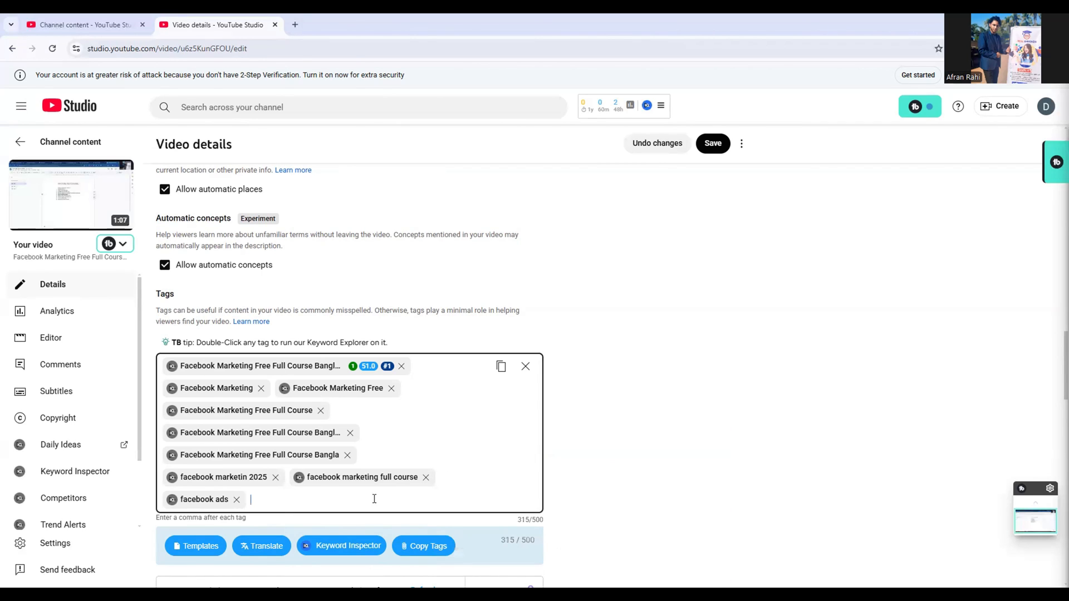
Inspect the keywords related to the tag "facebook marketing full course" and add "facebook marketing bangla tutorial" to the tags
{"action": "left_click", "coordinate": [299, 477]}
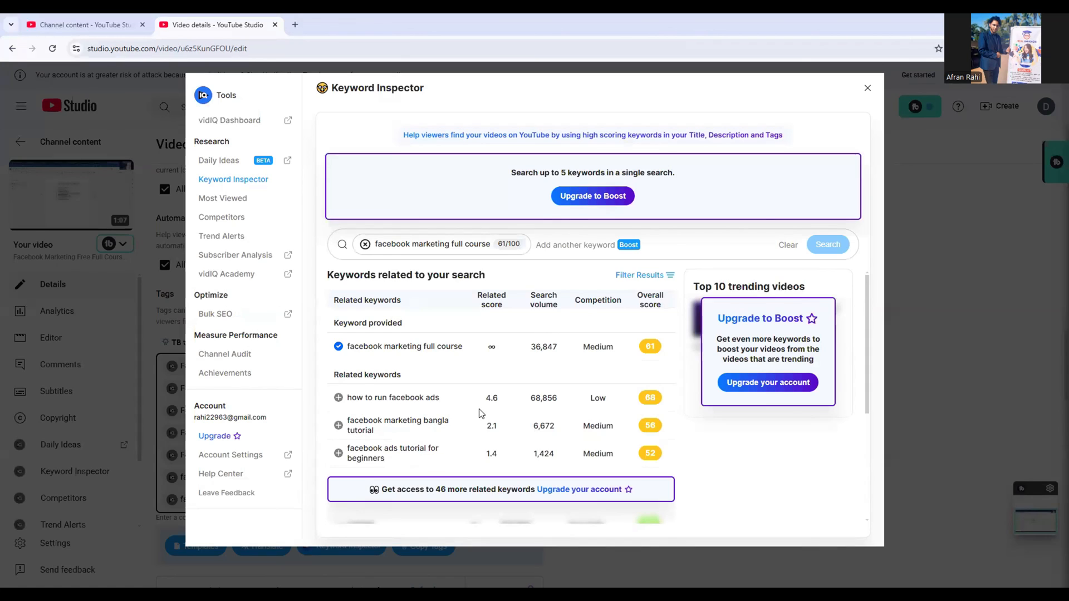
{"action": "scroll", "coordinate": [480, 415], "scroll_direction": "down", "scroll_amount": 2}
{"action": "scroll", "coordinate": [480, 412], "scroll_direction": "up", "scroll_amount": 2}
{"action": "scroll", "coordinate": [480, 412], "scroll_direction": "down", "scroll_amount": 1}
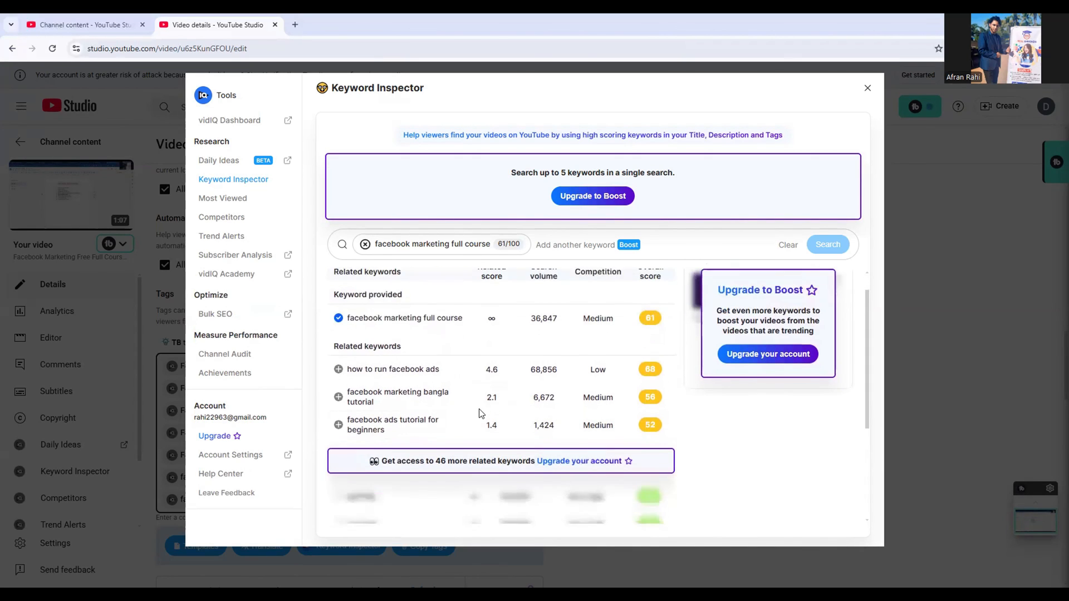
{"action": "scroll", "coordinate": [480, 412], "scroll_direction": "up", "scroll_amount": 1}
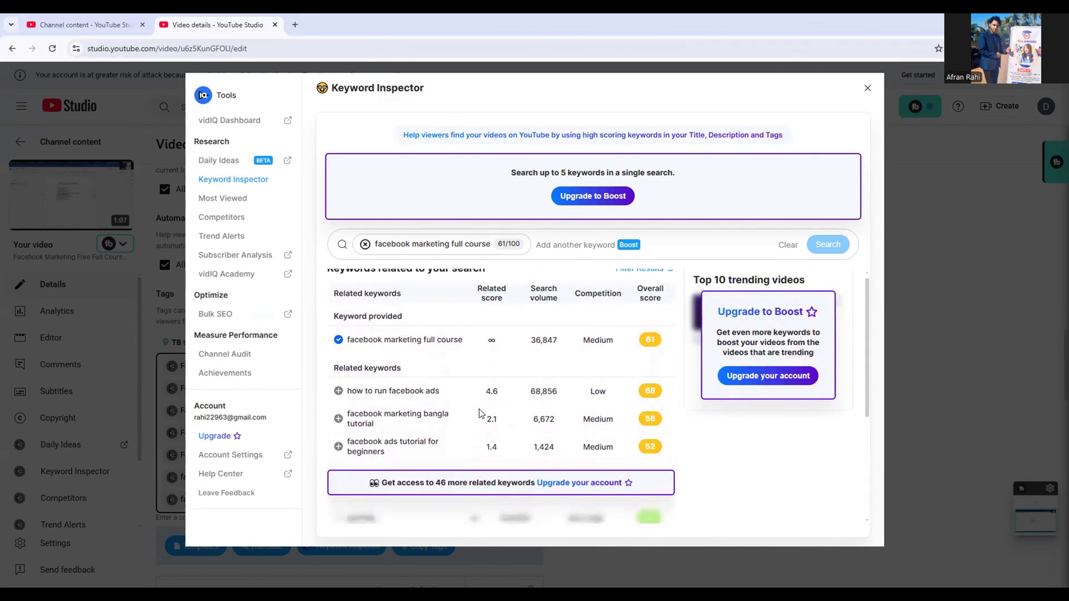
{"action": "left_click", "coordinate": [338, 420]}
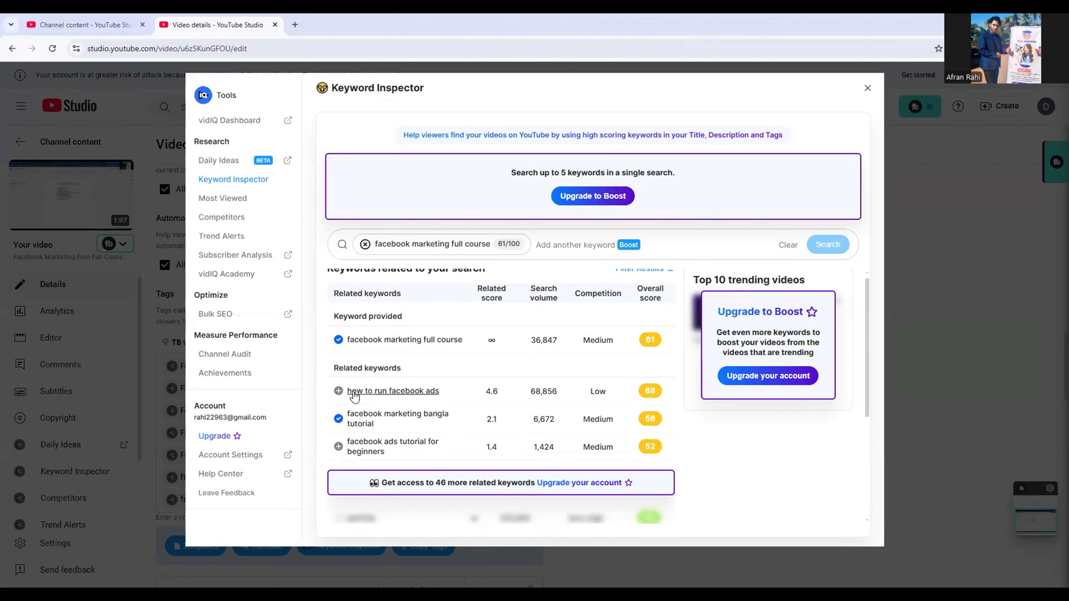
{"action": "scroll", "coordinate": [493, 391], "scroll_direction": "down", "scroll_amount": 1}
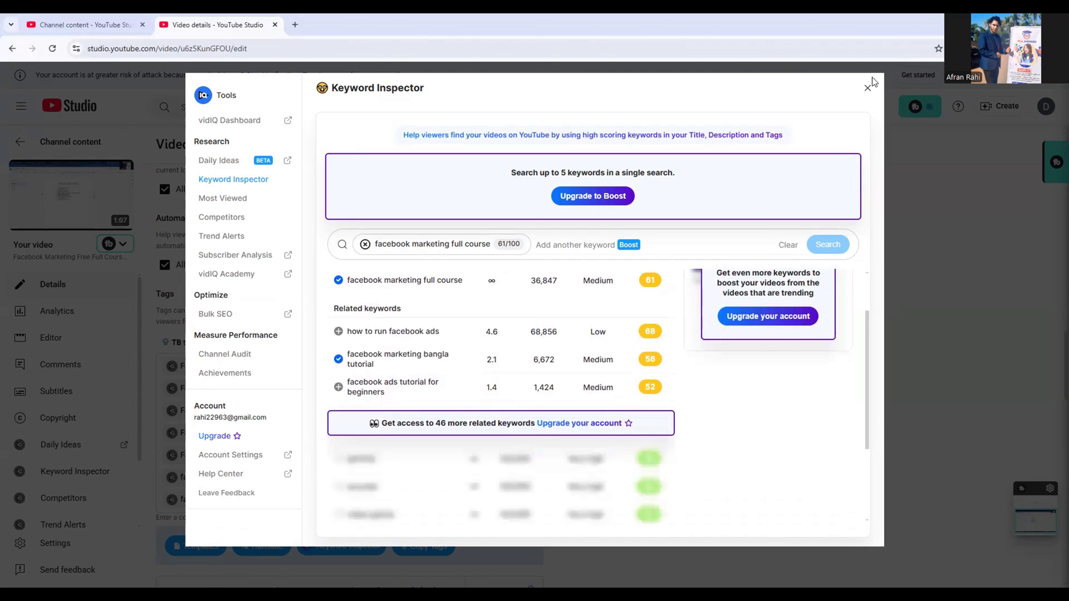
{"action": "left_click", "coordinate": [868, 91]}
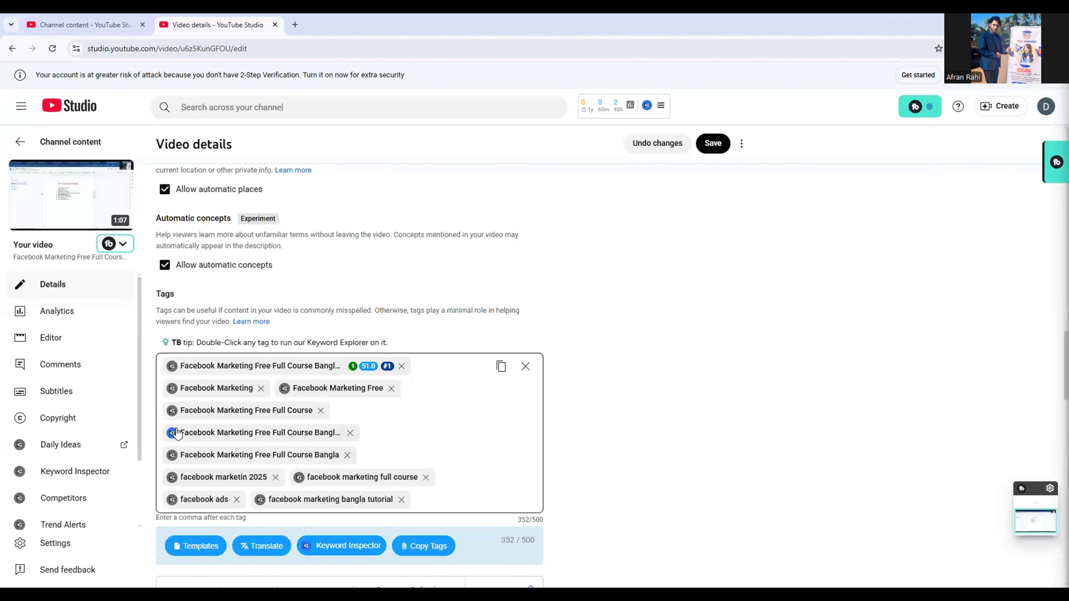
Inspect the keywords related to the tag "Facebook Marketing Free Full Course"
{"action": "left_click", "coordinate": [171, 411]}
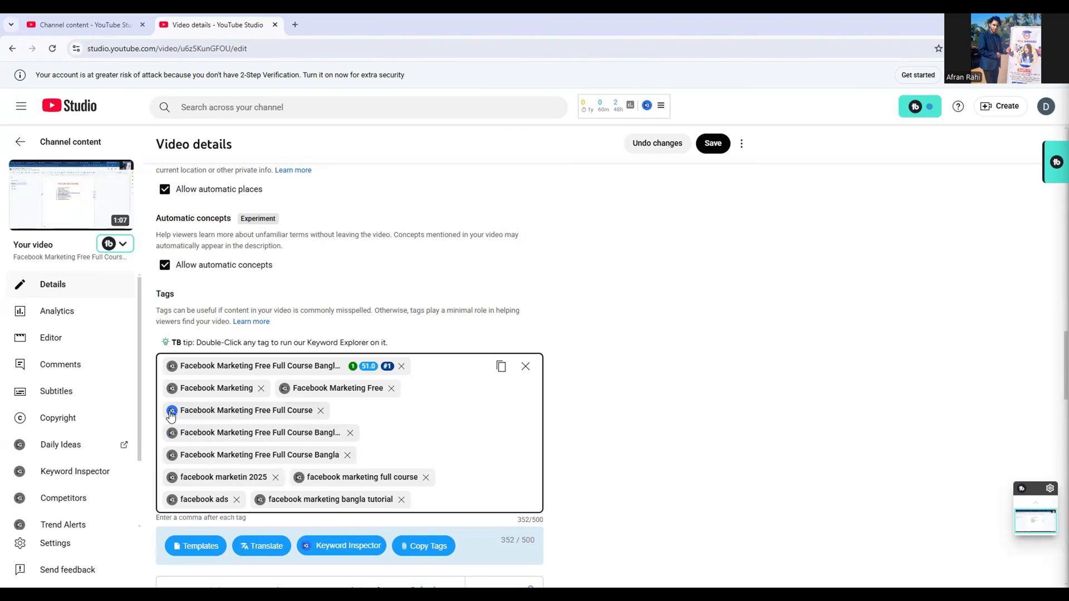